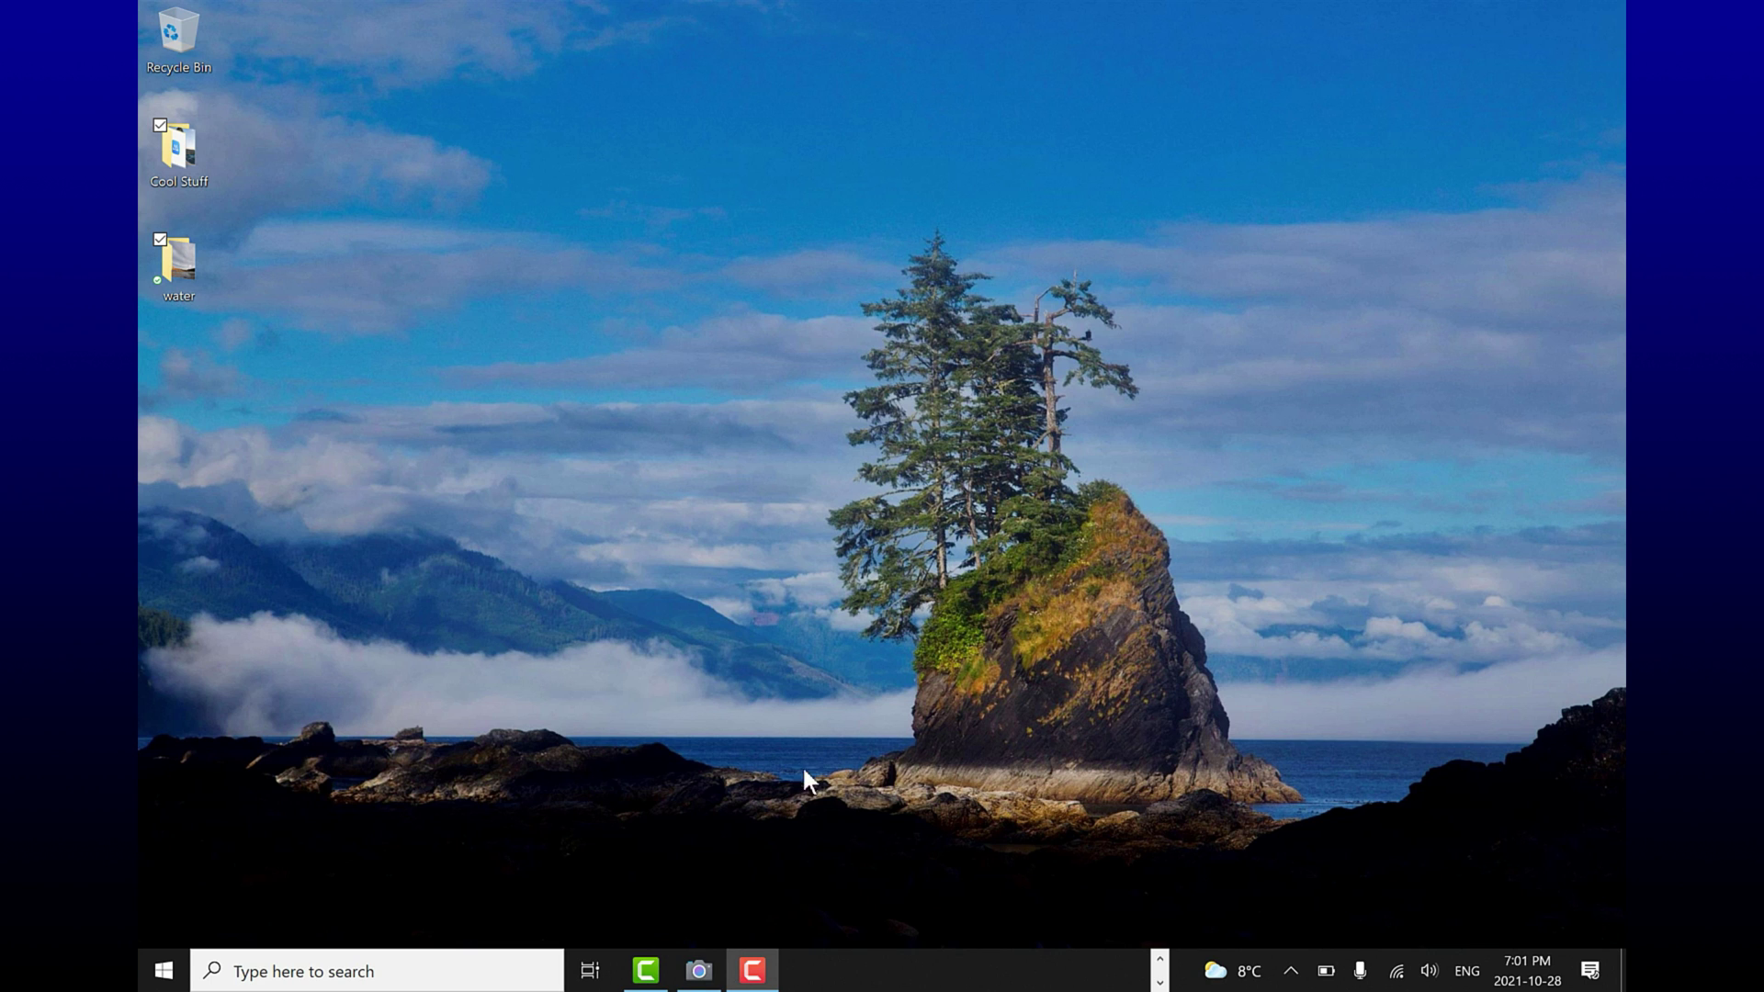
Open the Camera app and cycle through the connected cameras until the overhead view of the book is back.
left_click(696, 976)
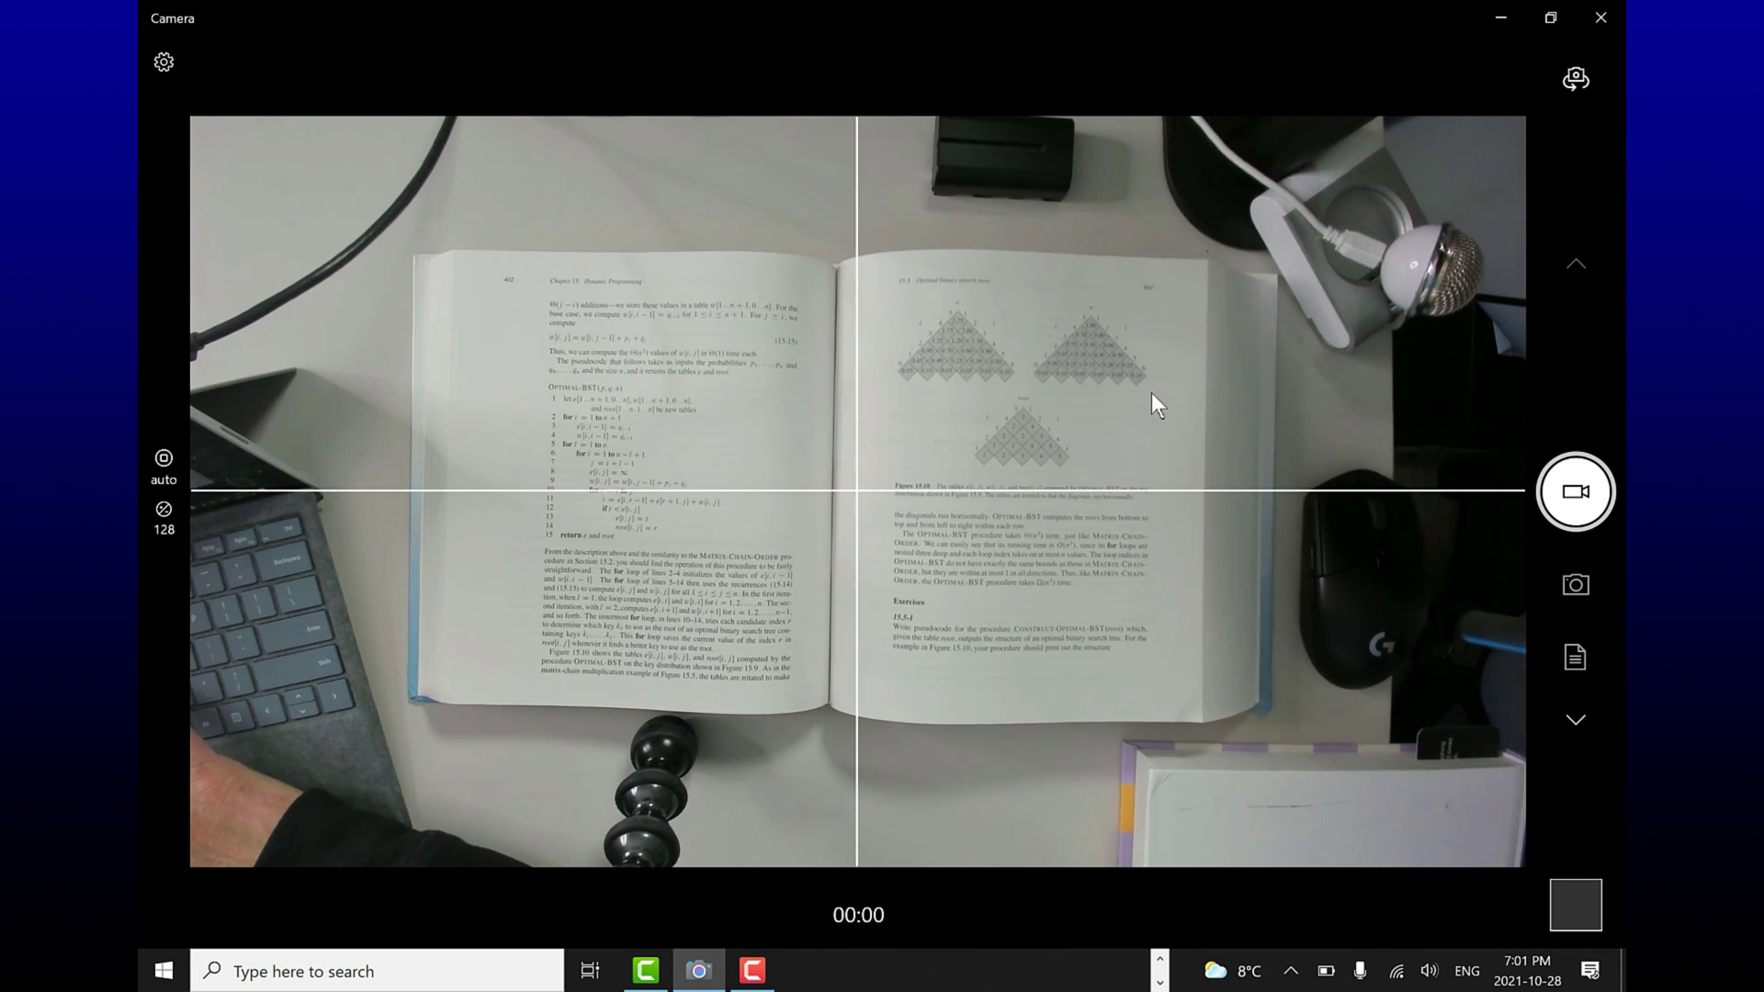
left_click(1576, 79)
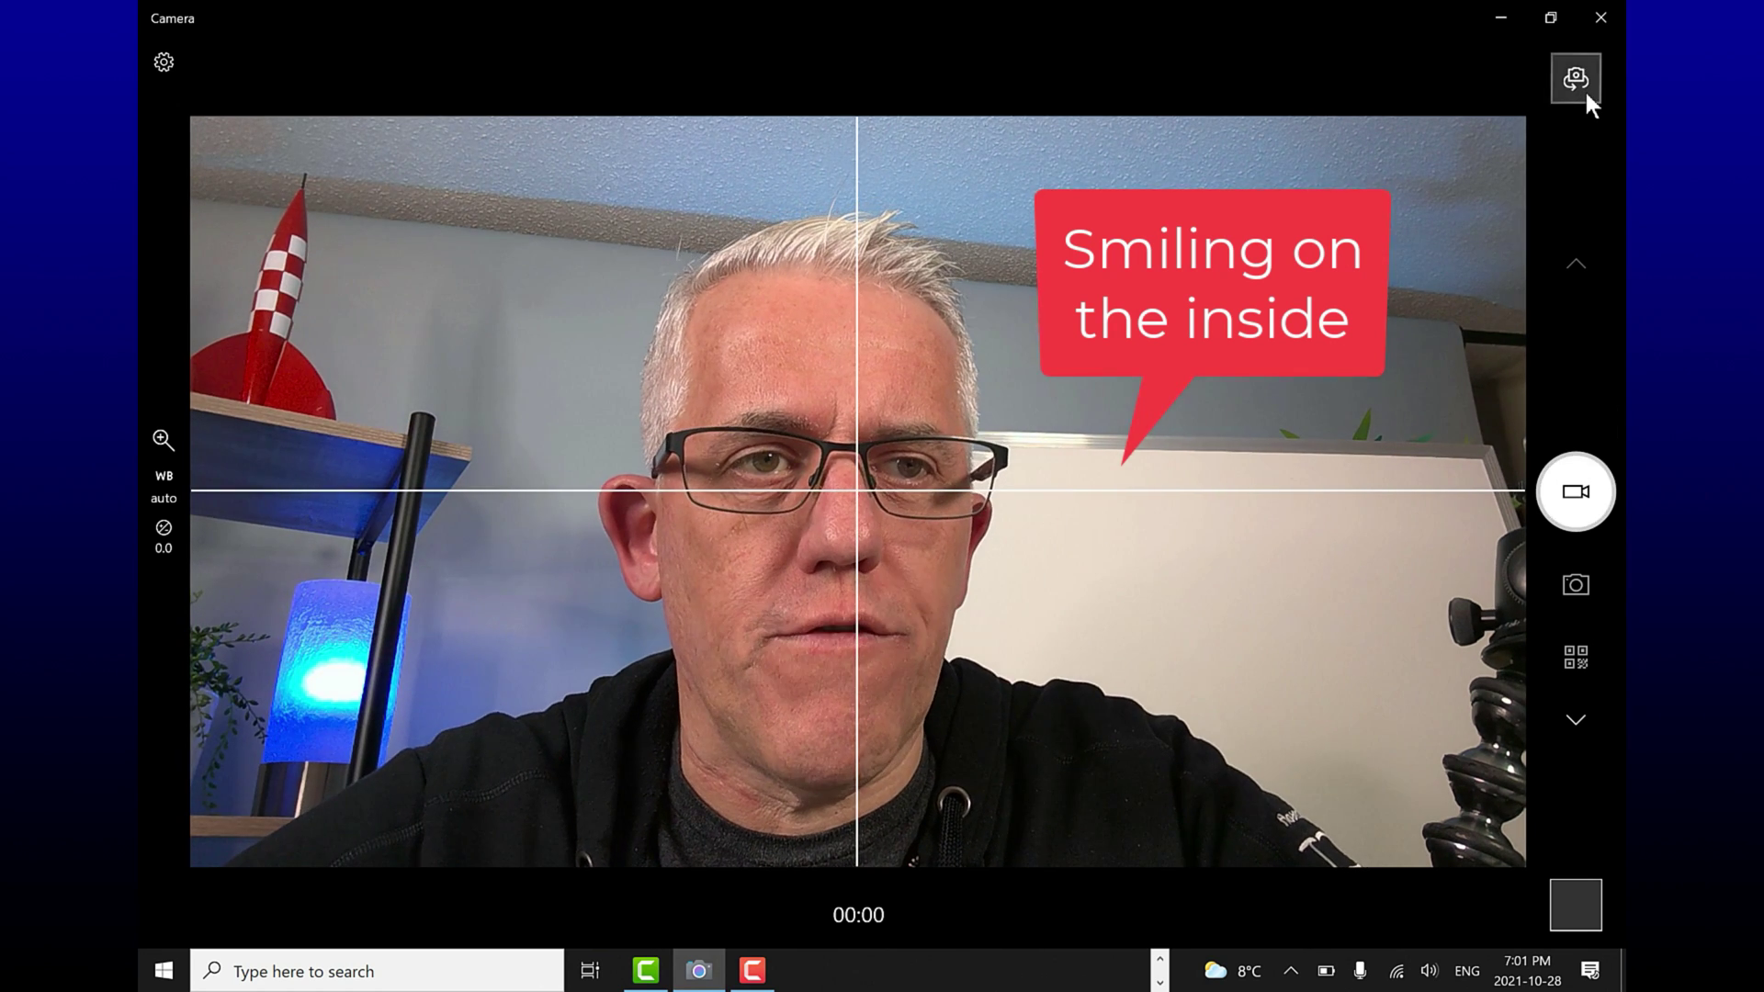
left_click(1586, 92)
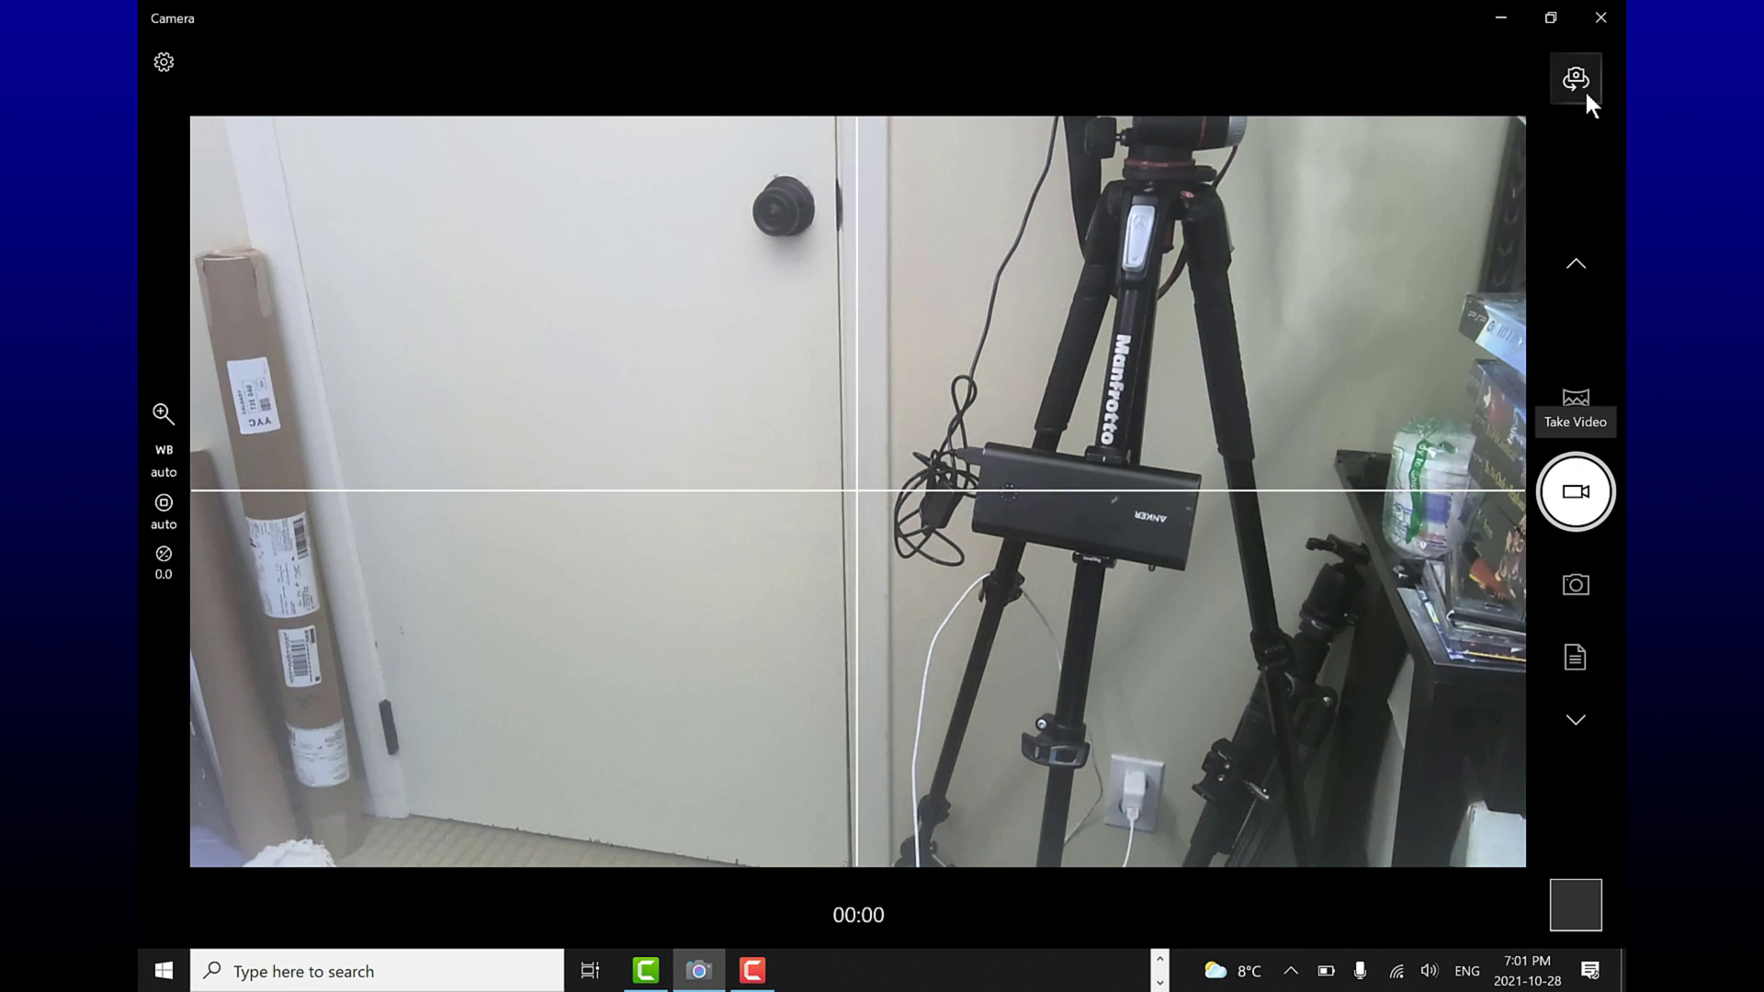
left_click(1585, 88)
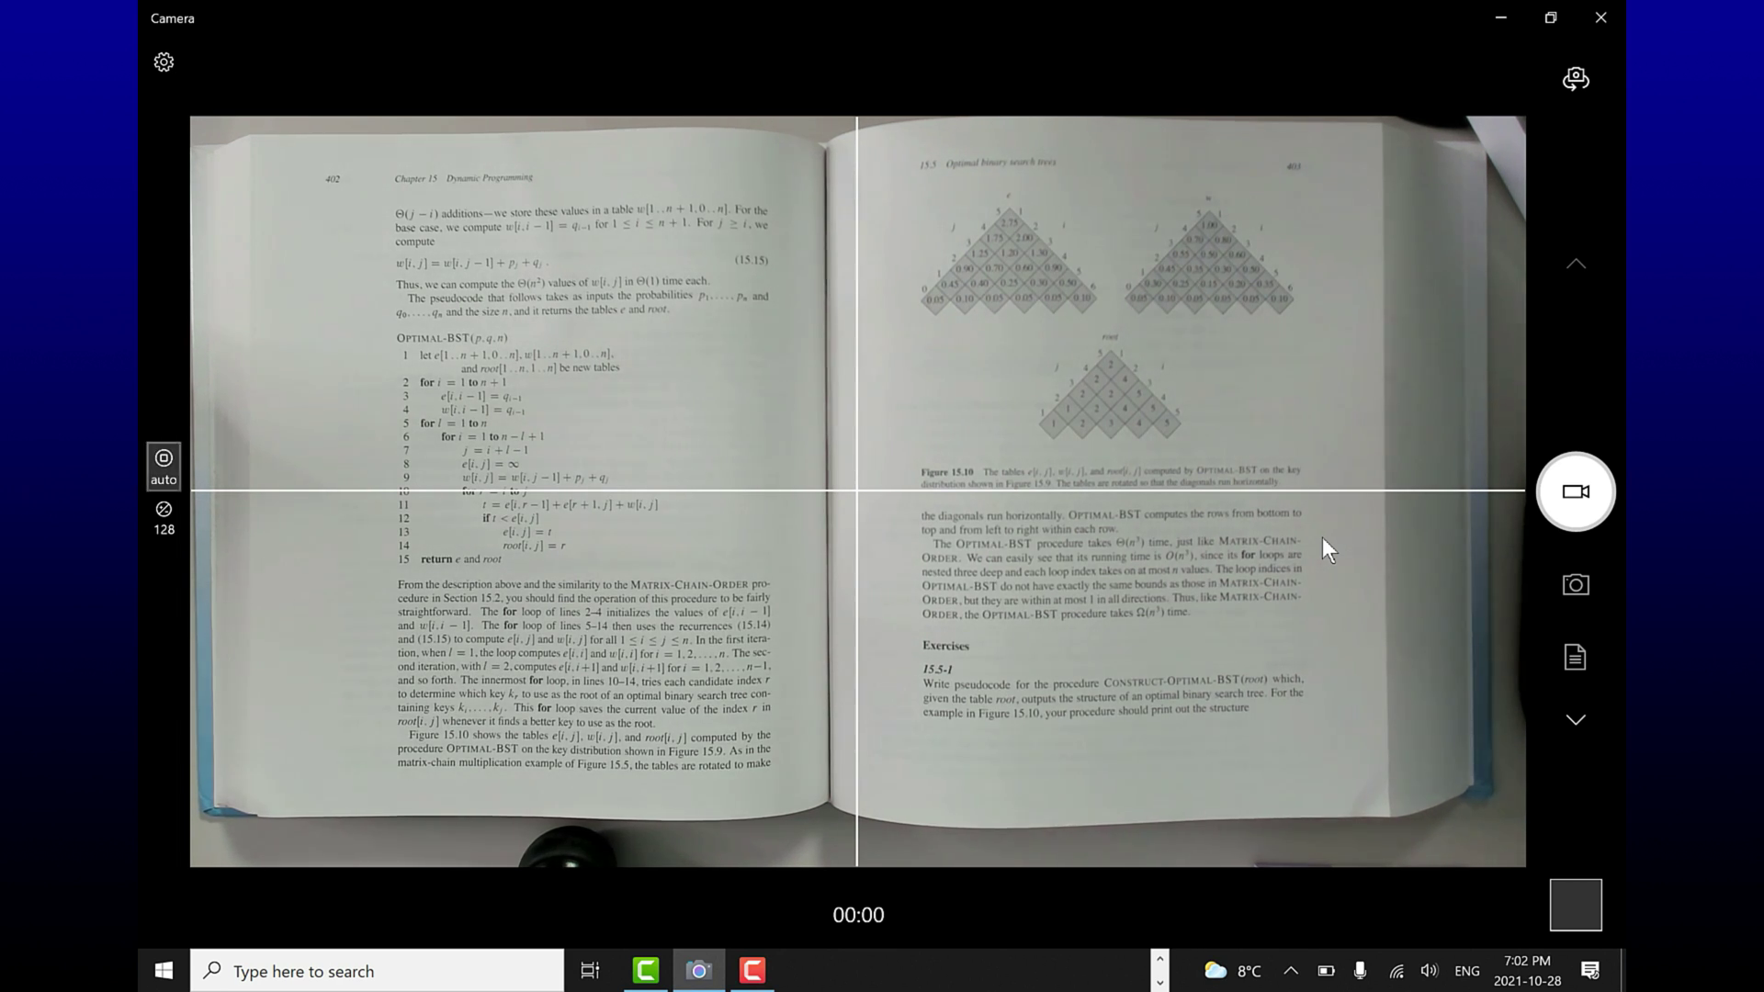
Switch the overhead camera's focus from automatic to manual and minimize the Camera app.
key("Return")
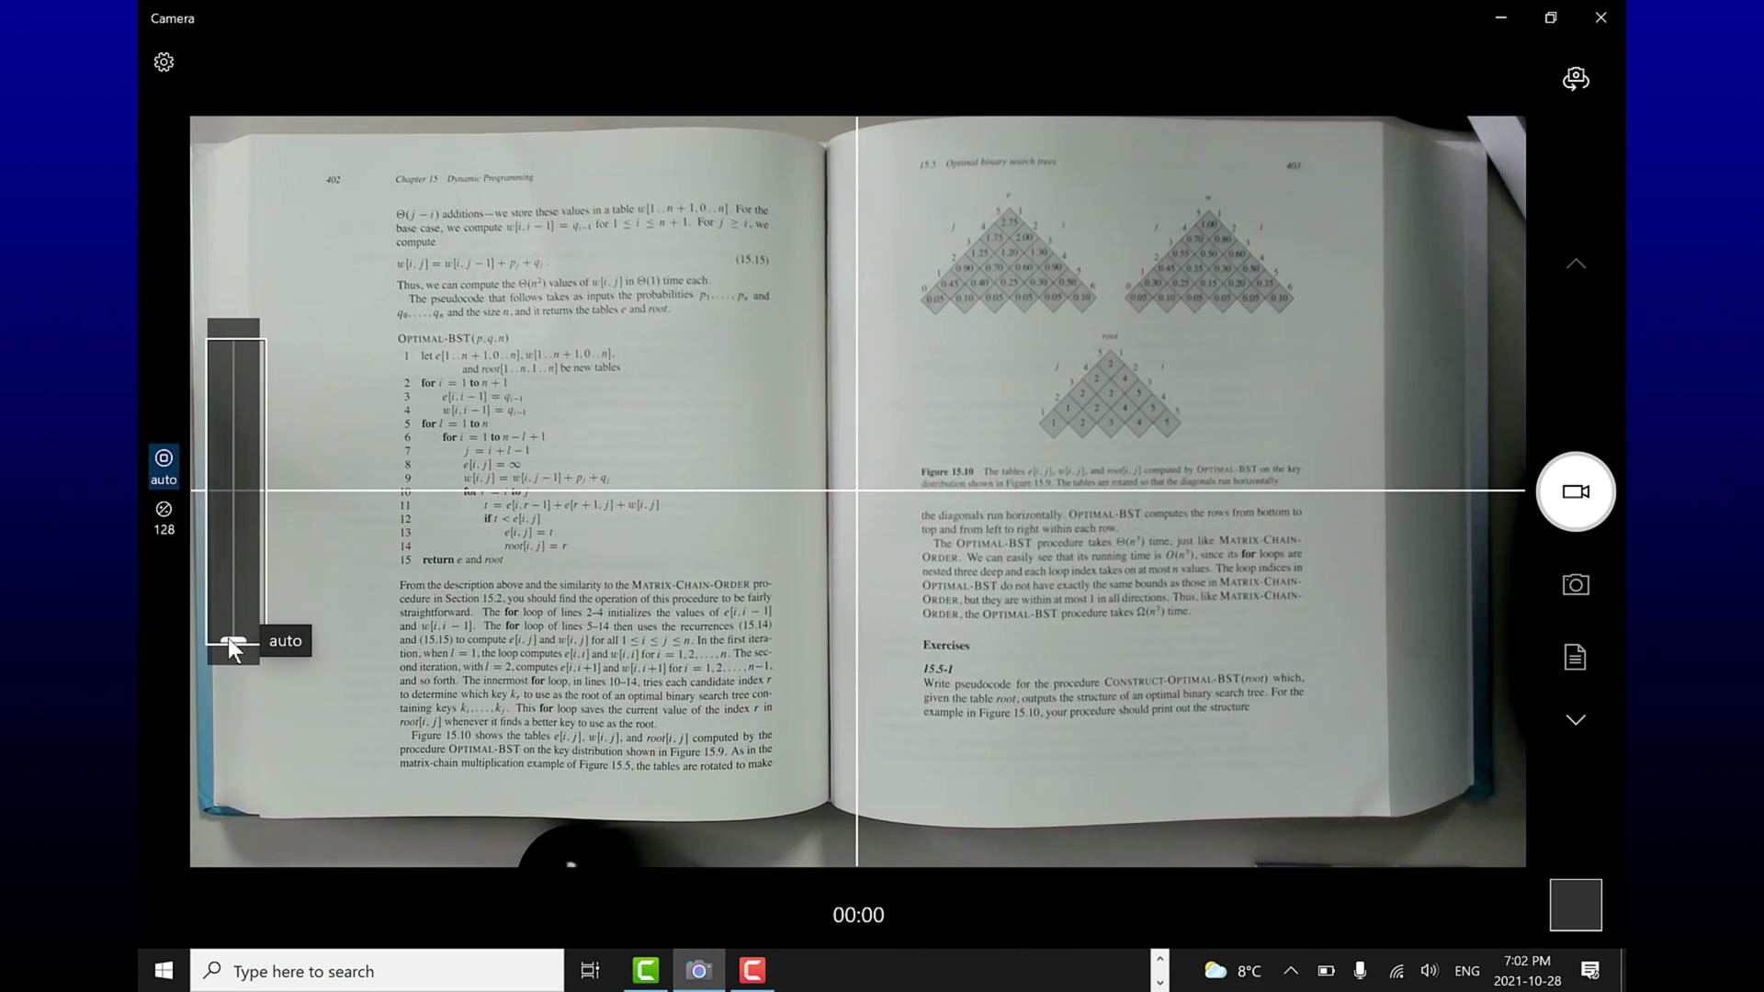
left_click_drag(228, 638, 229, 632)
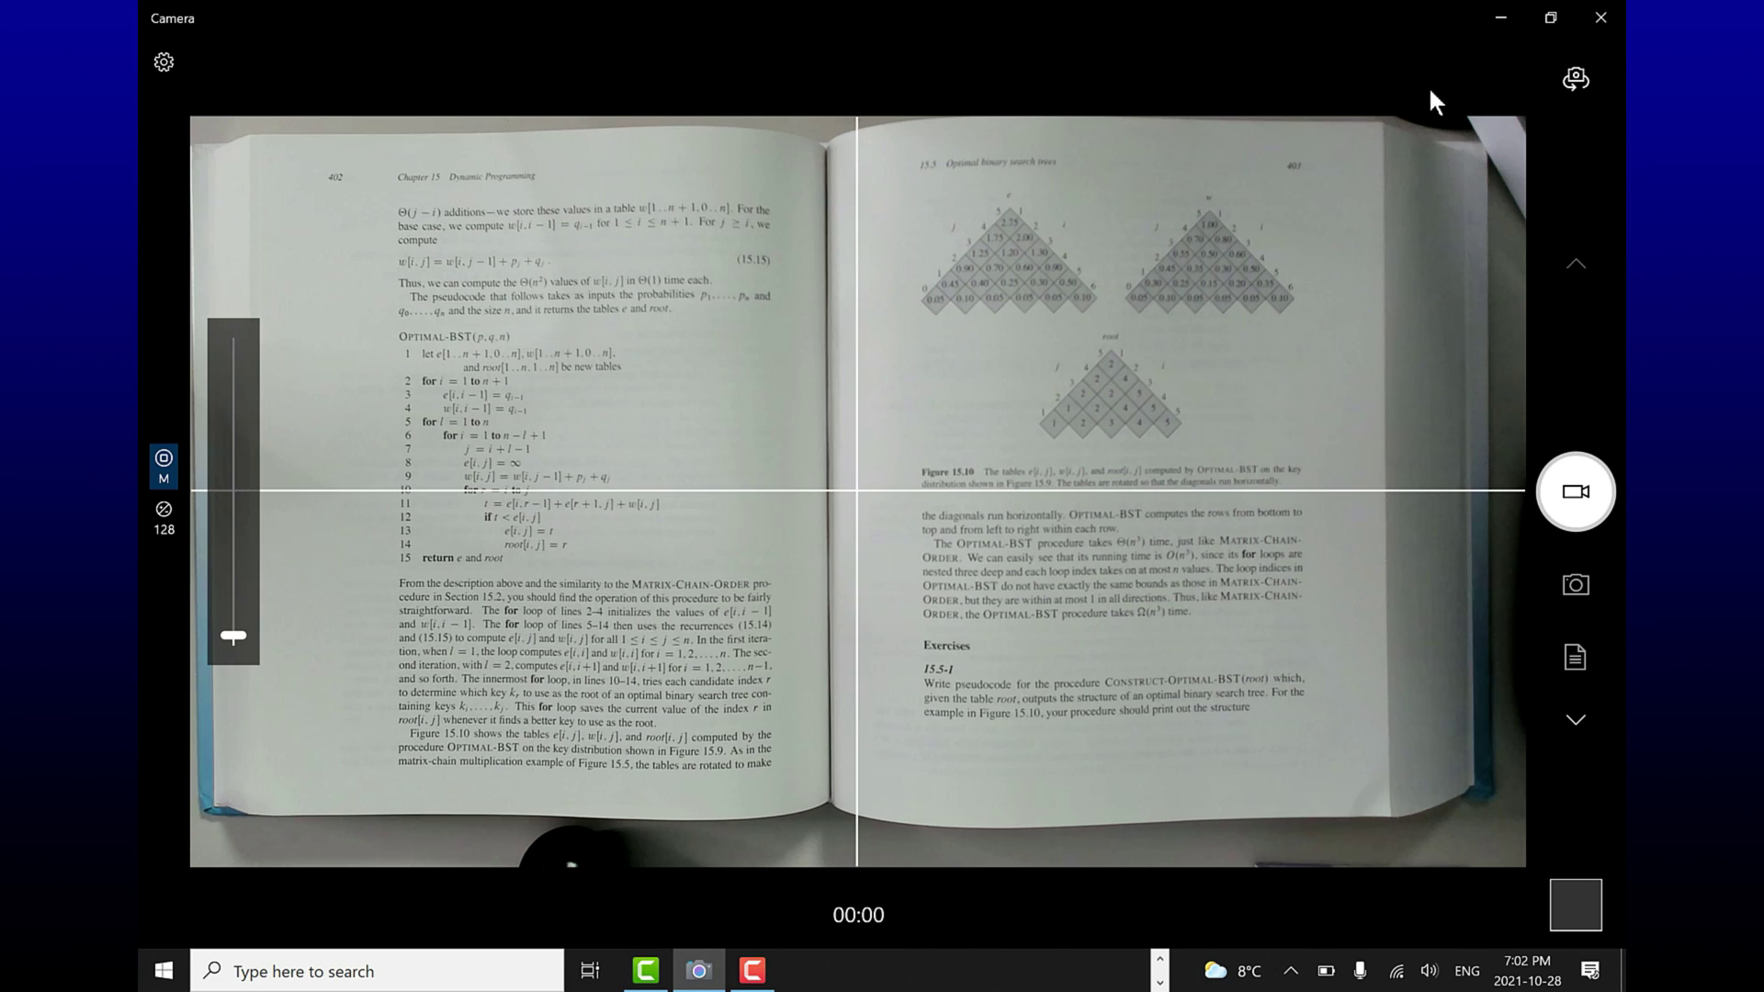
left_click(1500, 18)
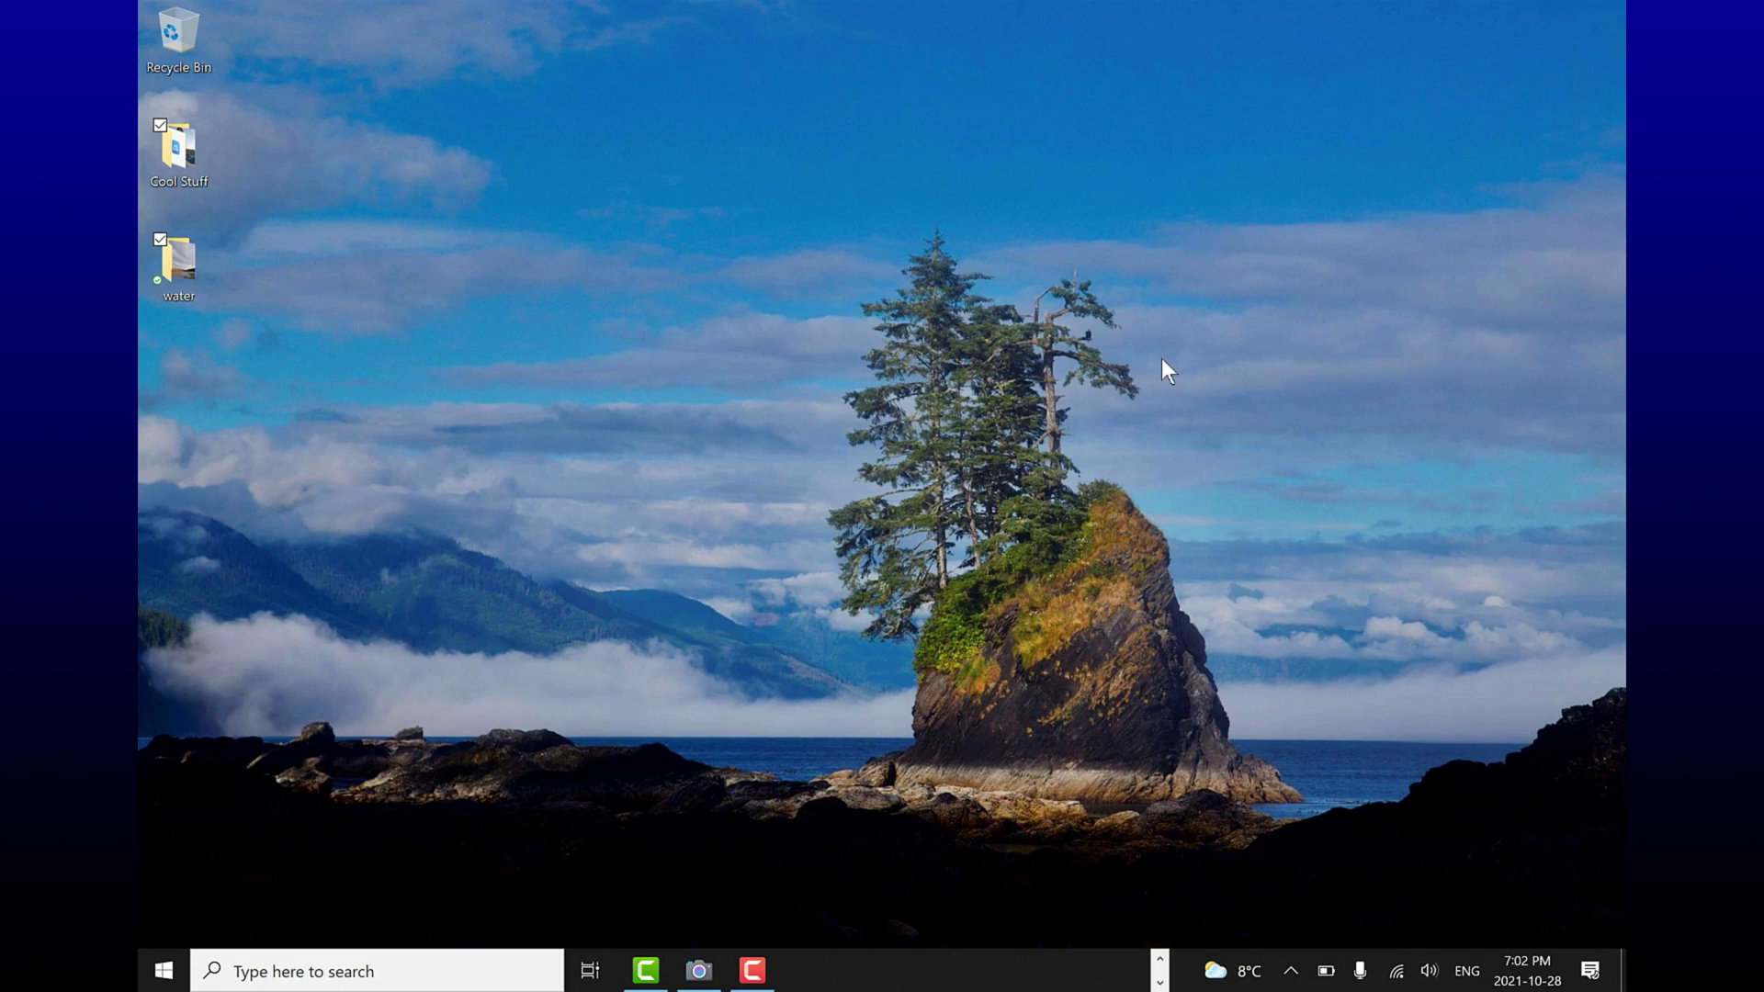
Switch to Microsoft Teams and start a new meeting in the Social Channel.
left_click(1160, 962)
left_click(1128, 971)
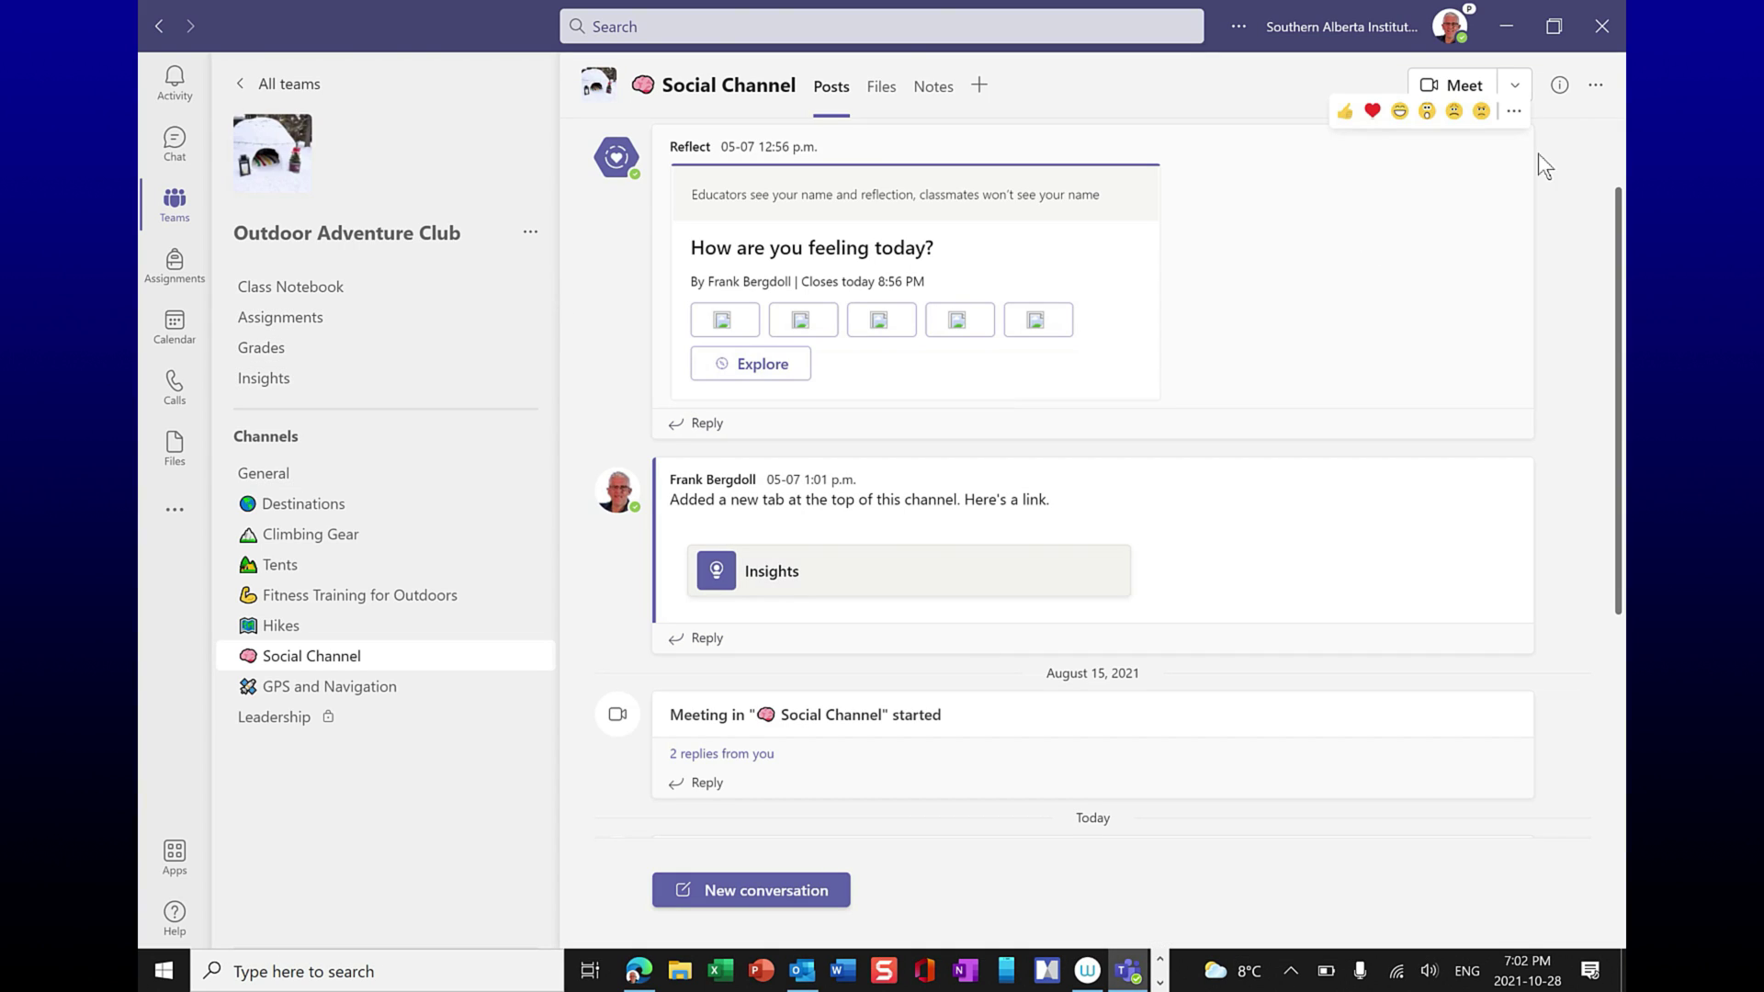
left_click(1455, 93)
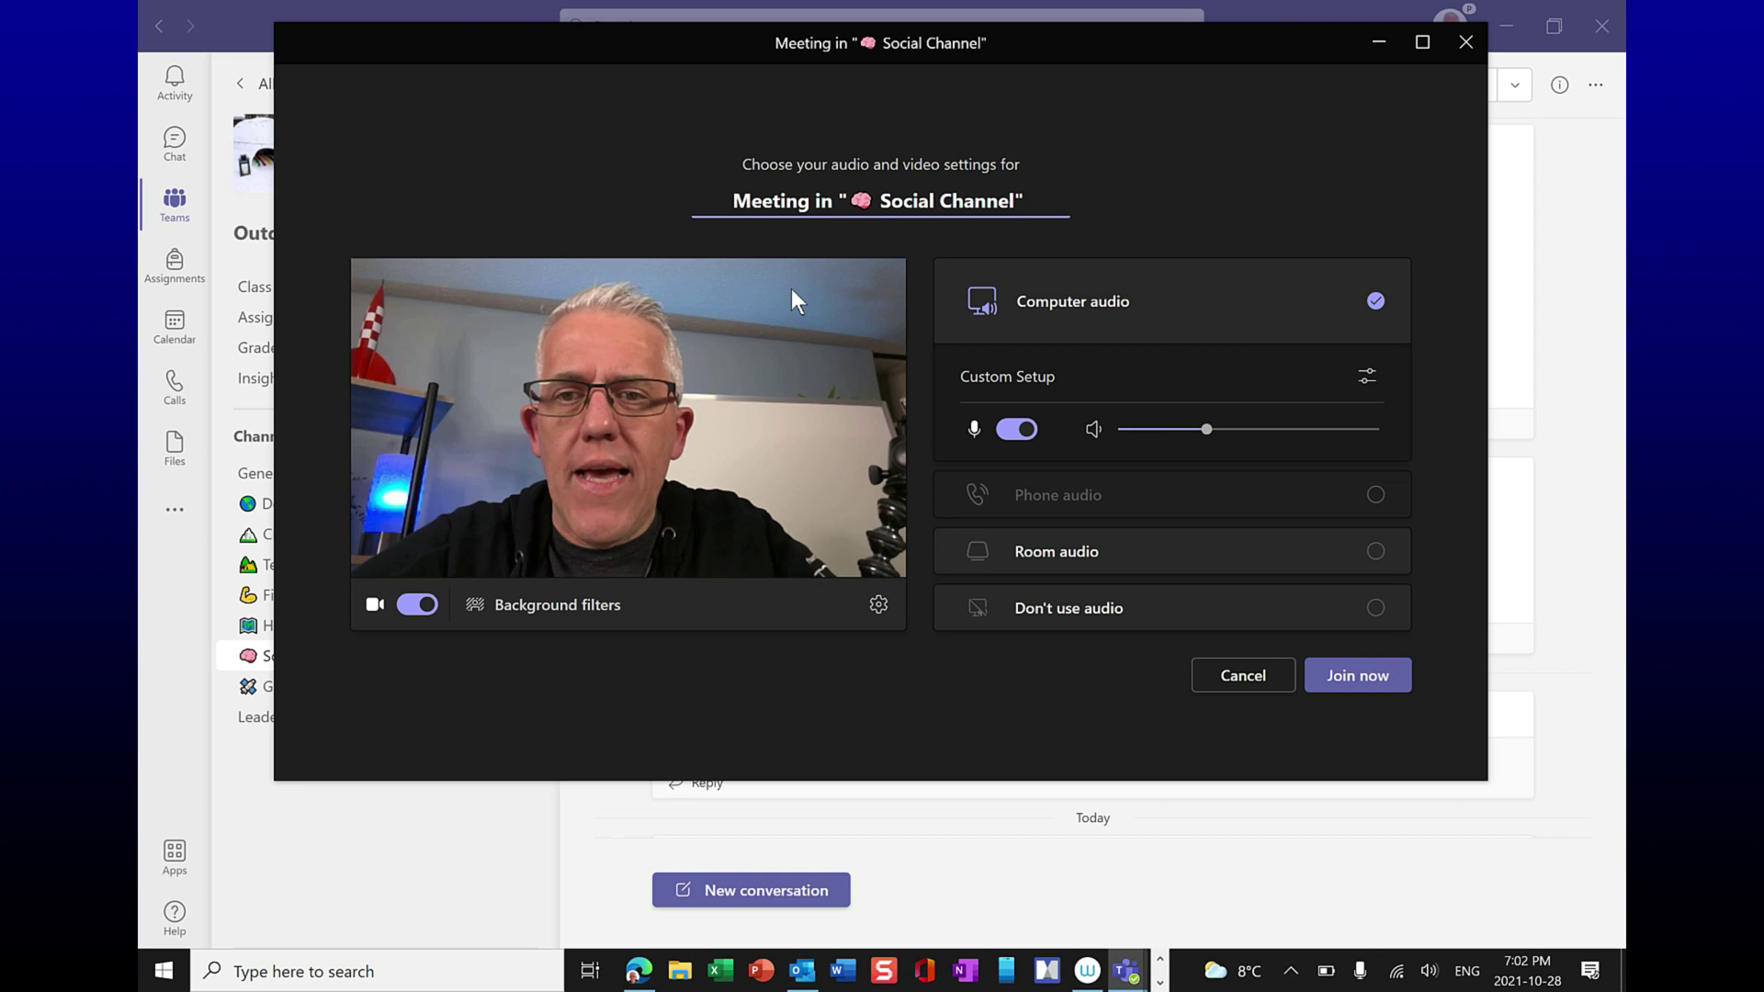
Show the device settings for the meeting and mute the microphone before joining.
left_click(879, 603)
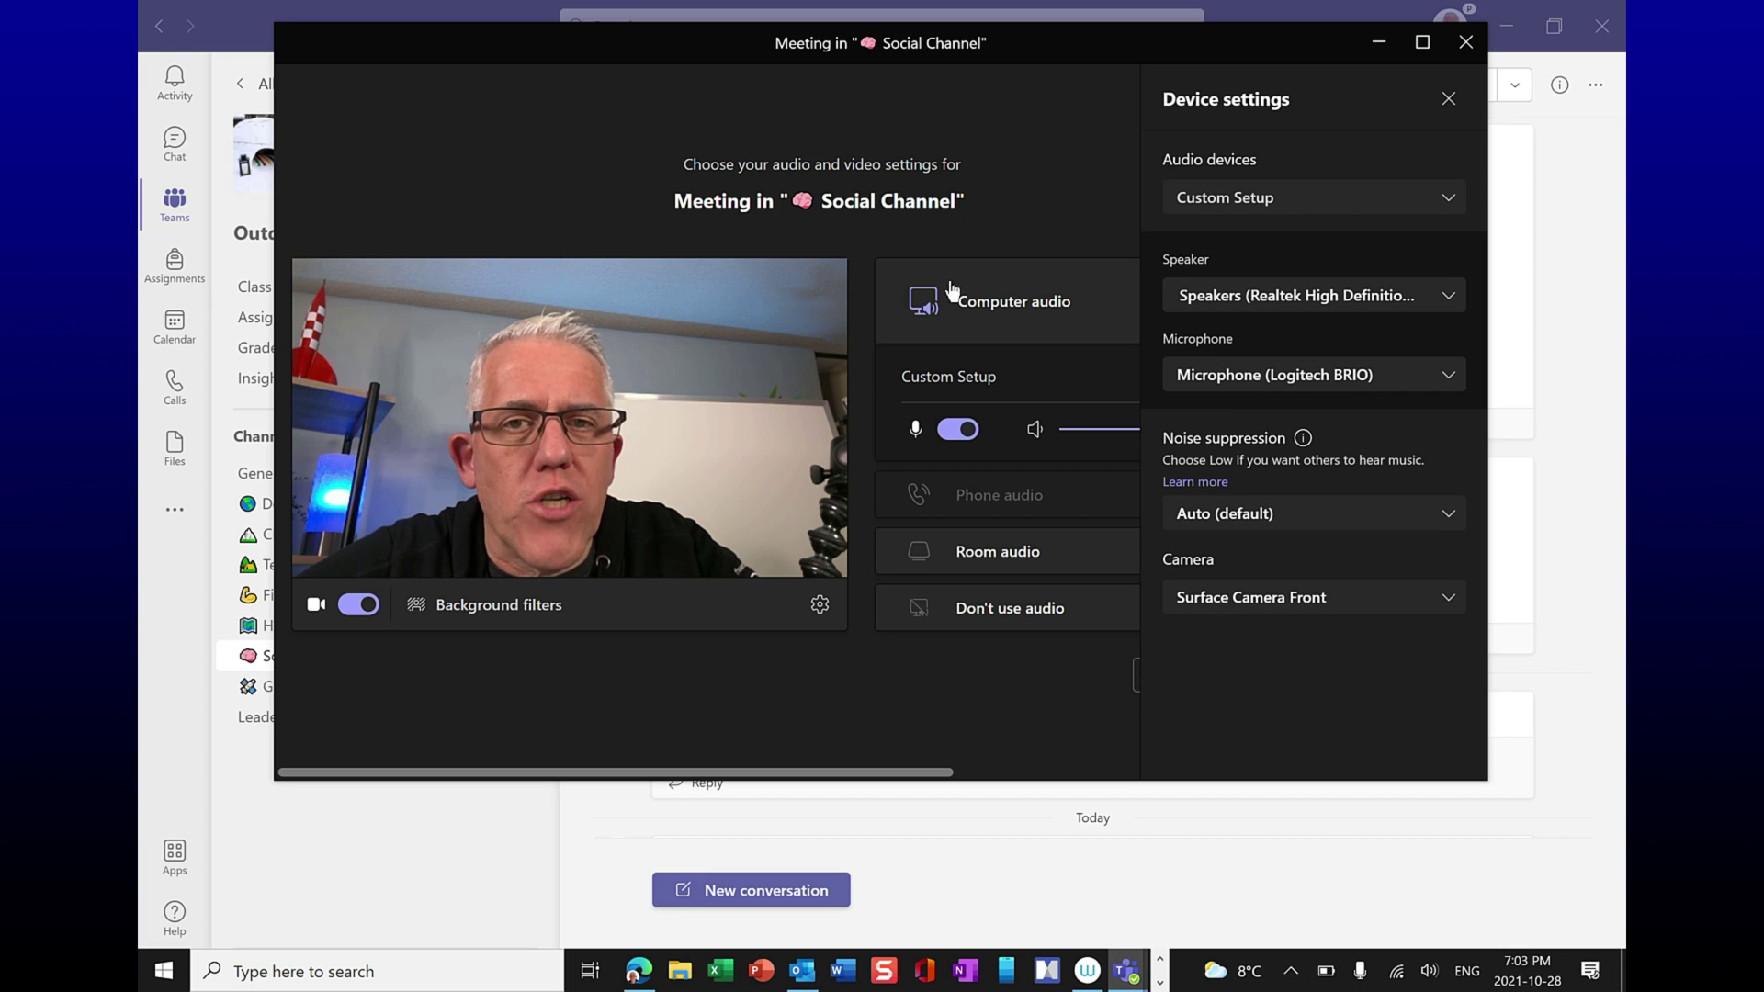
left_click(957, 429)
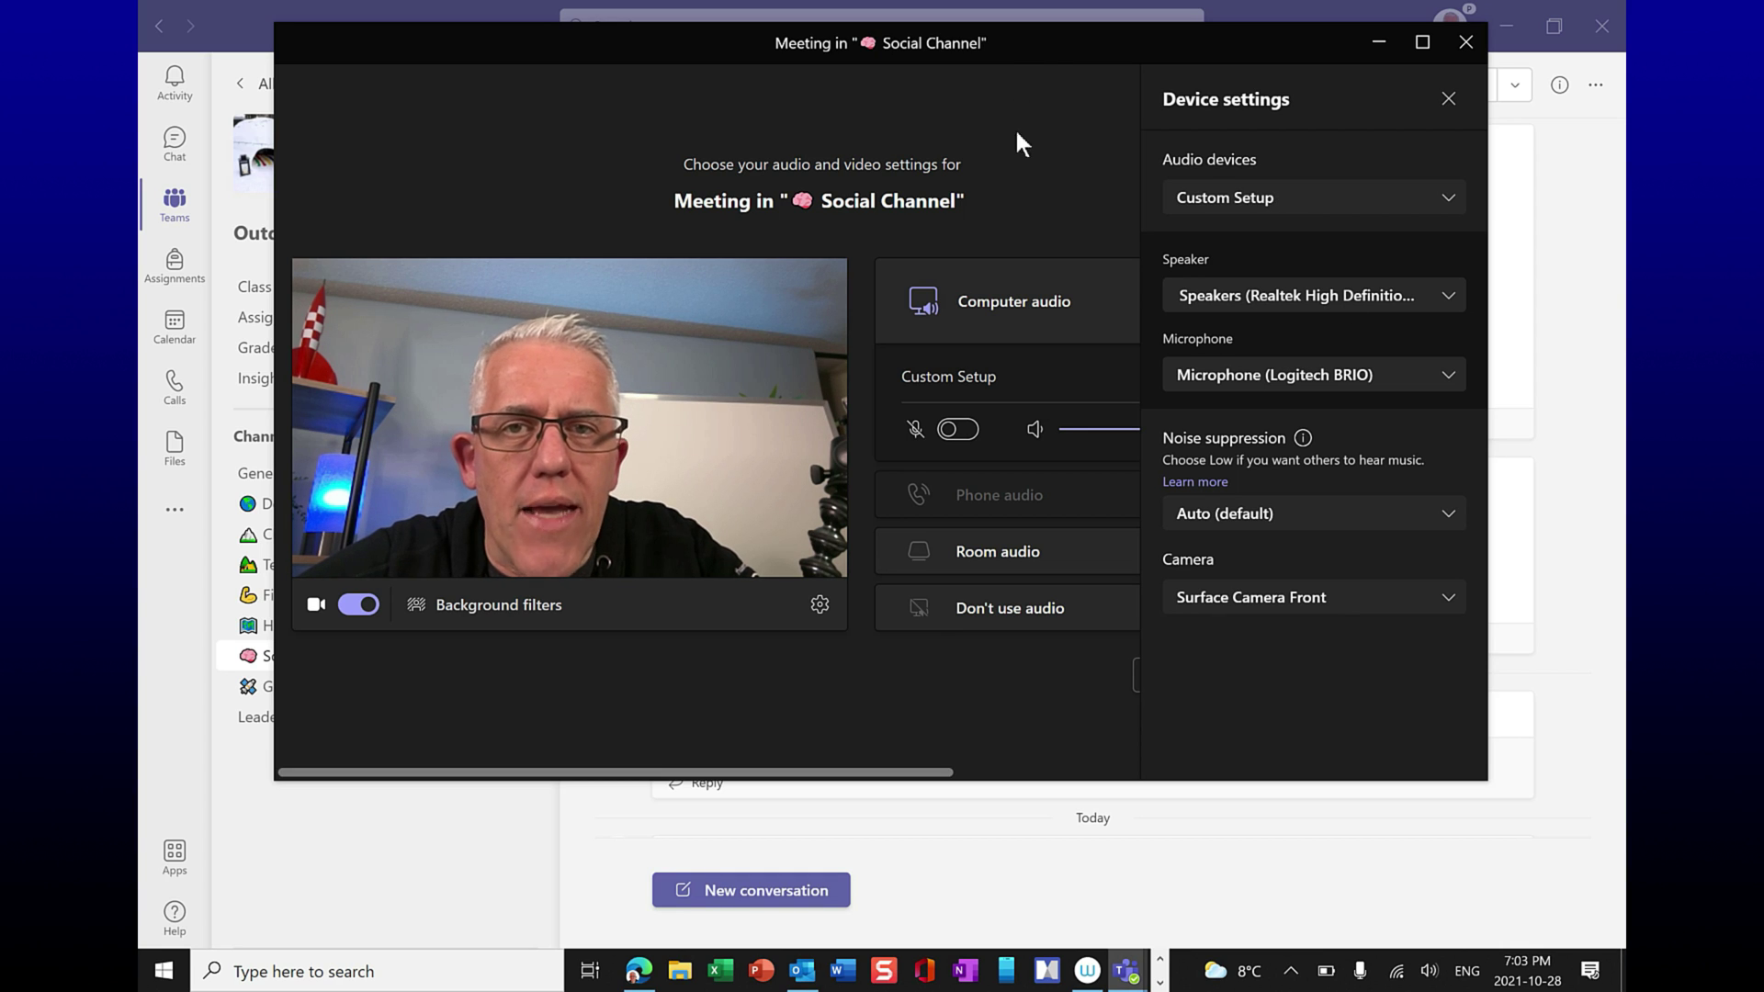
left_click_drag(1038, 42, 1102, 136)
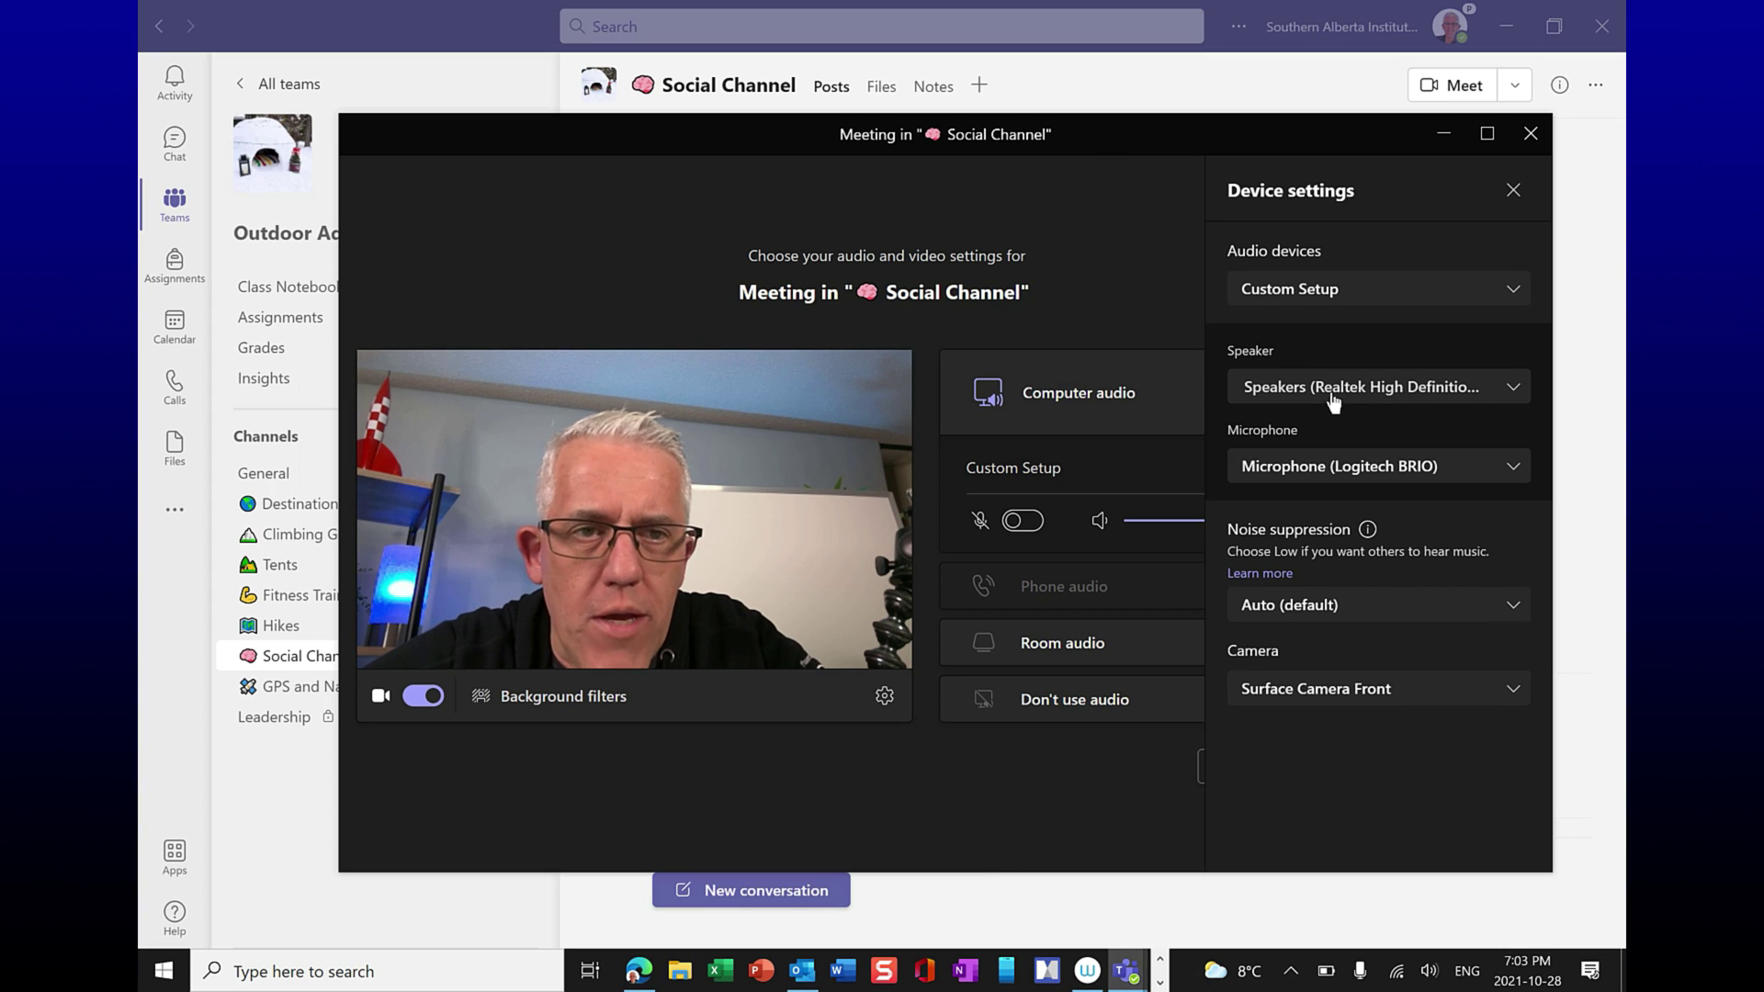
Close the device settings, join the Social Channel meeting and dismiss the invitation dialog.
left_click(1514, 195)
left_click(1424, 770)
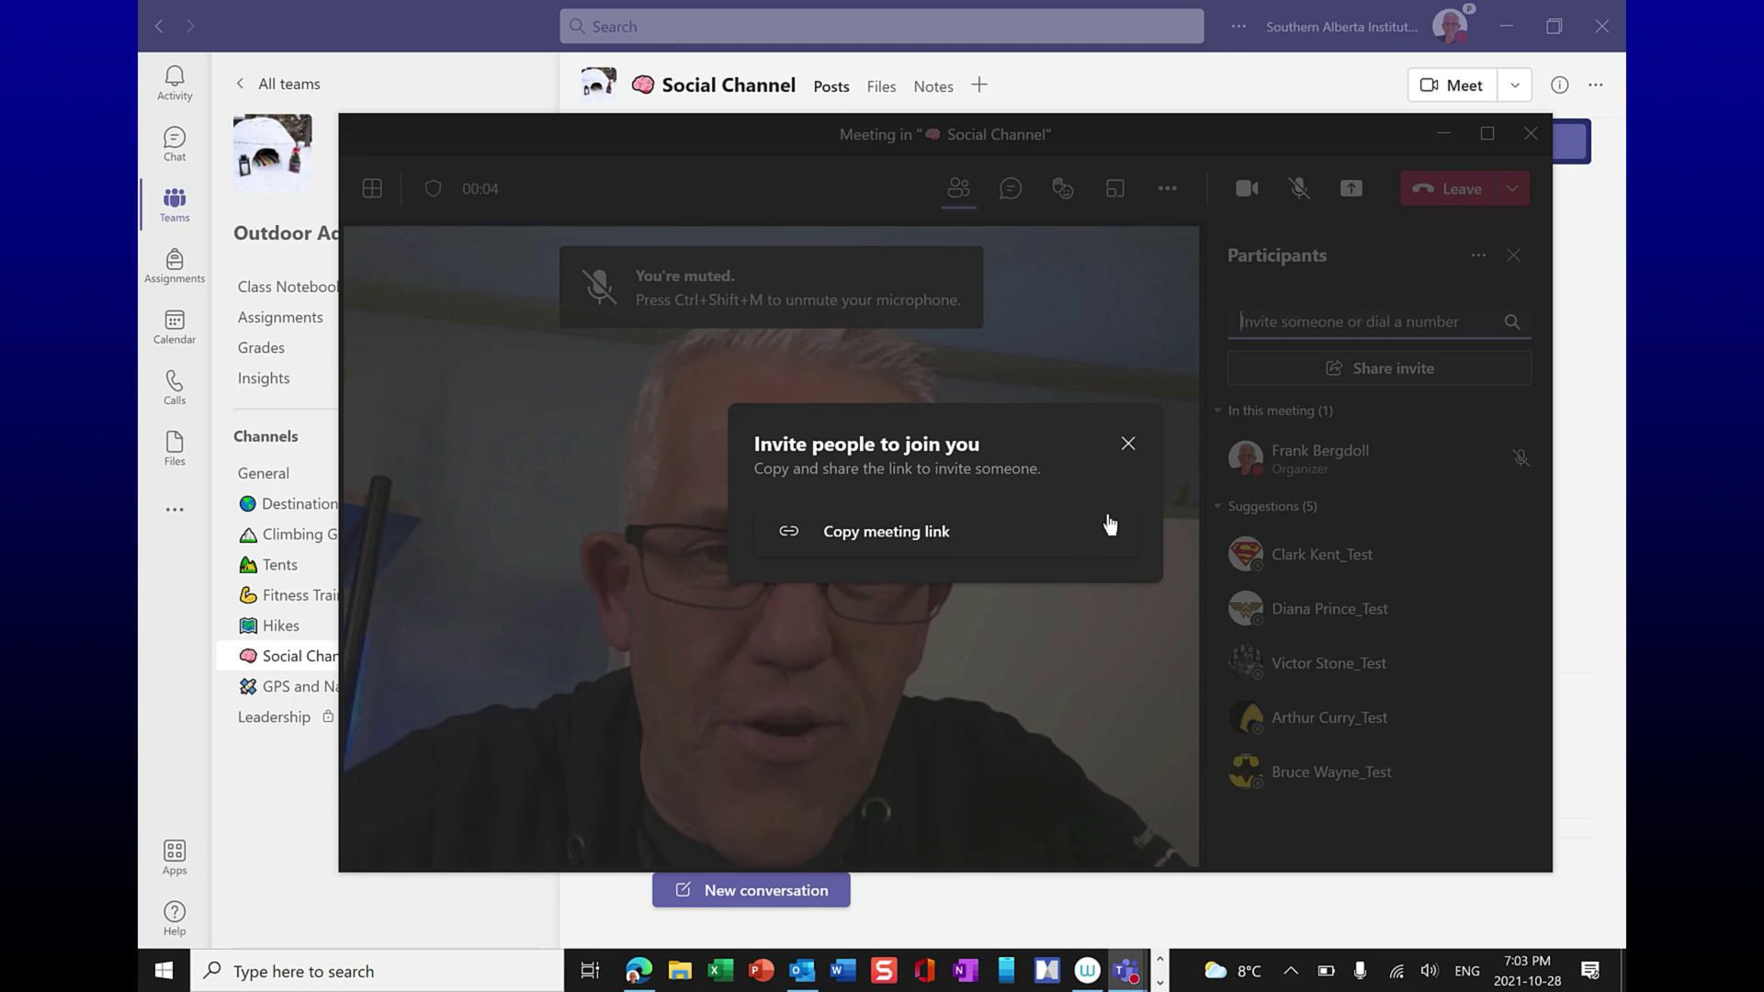
left_click(1129, 443)
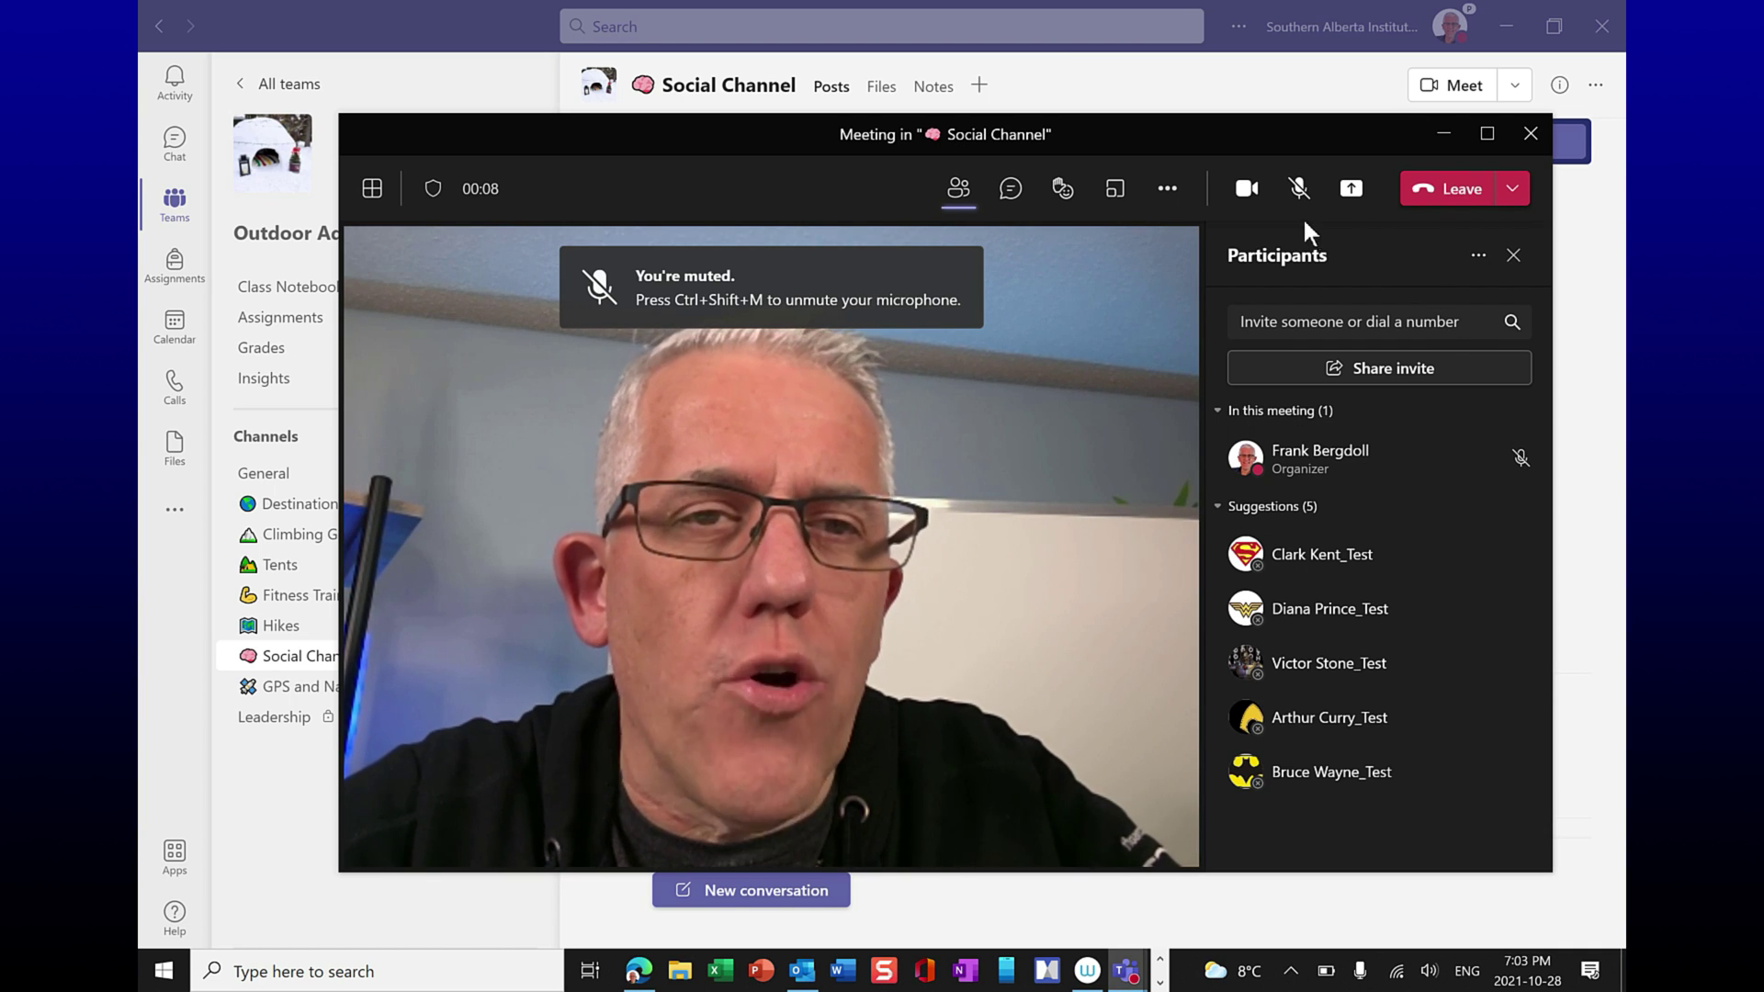
Share the book in the meeting as Document content from the camera, dismissing the introductory notice.
left_click(1353, 191)
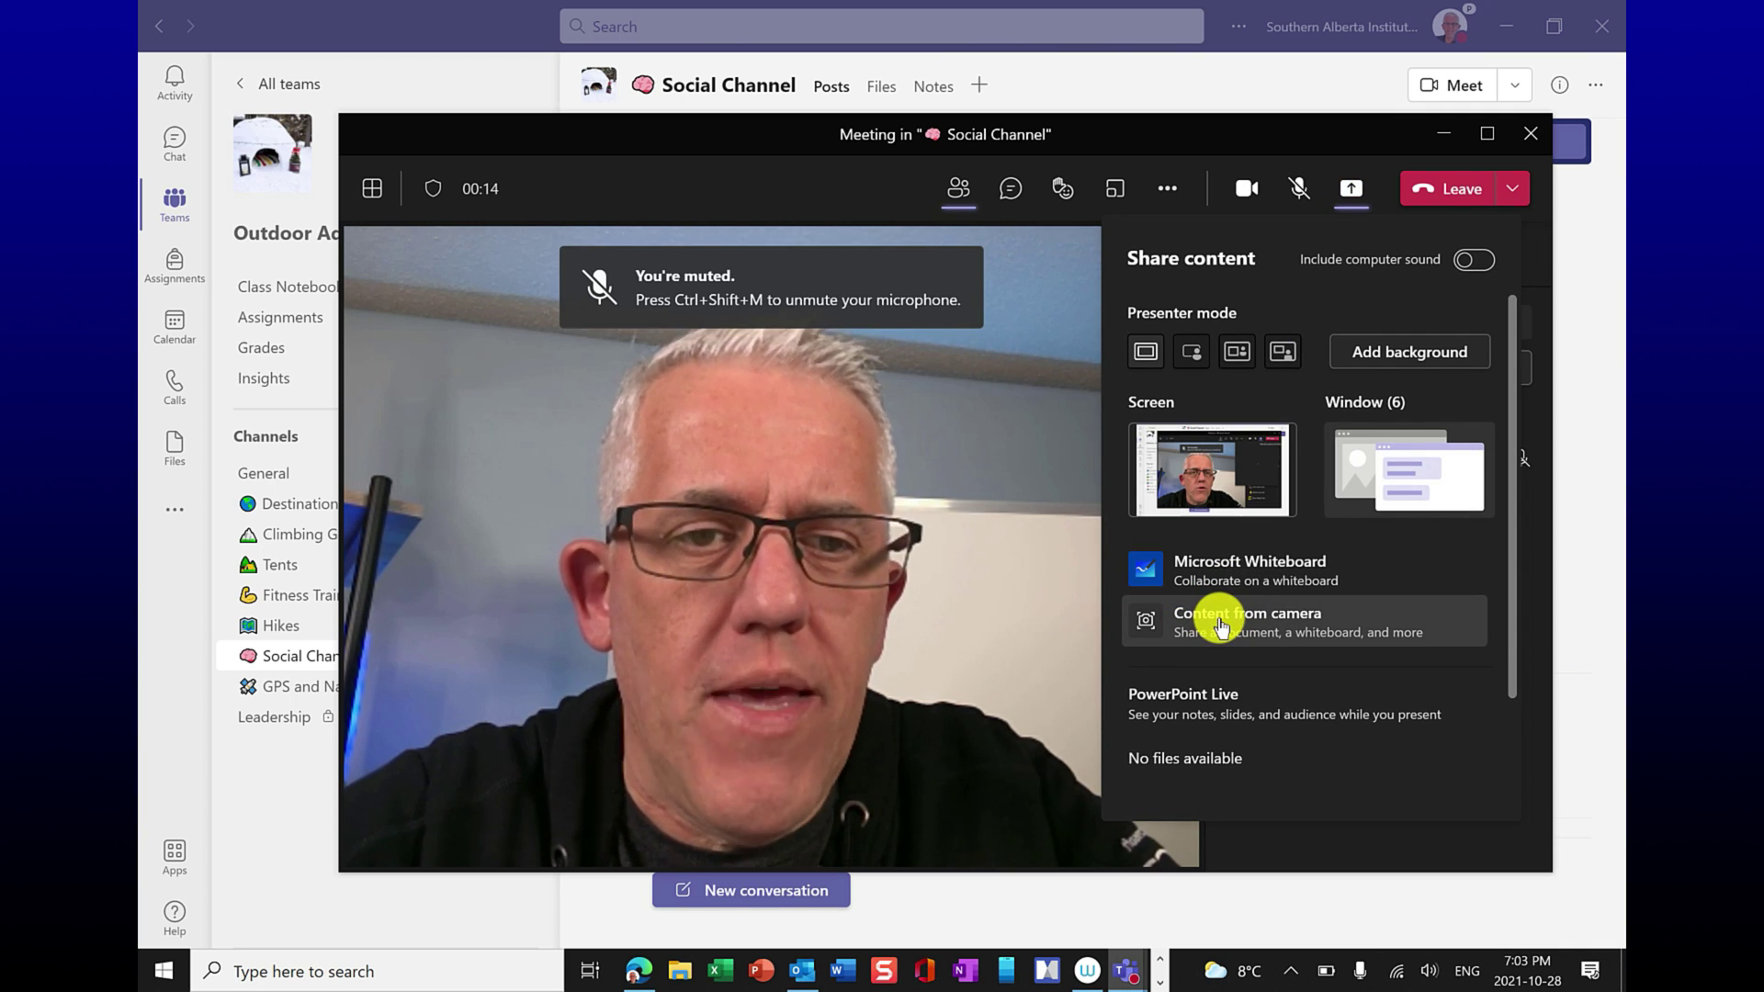
left_click(1221, 627)
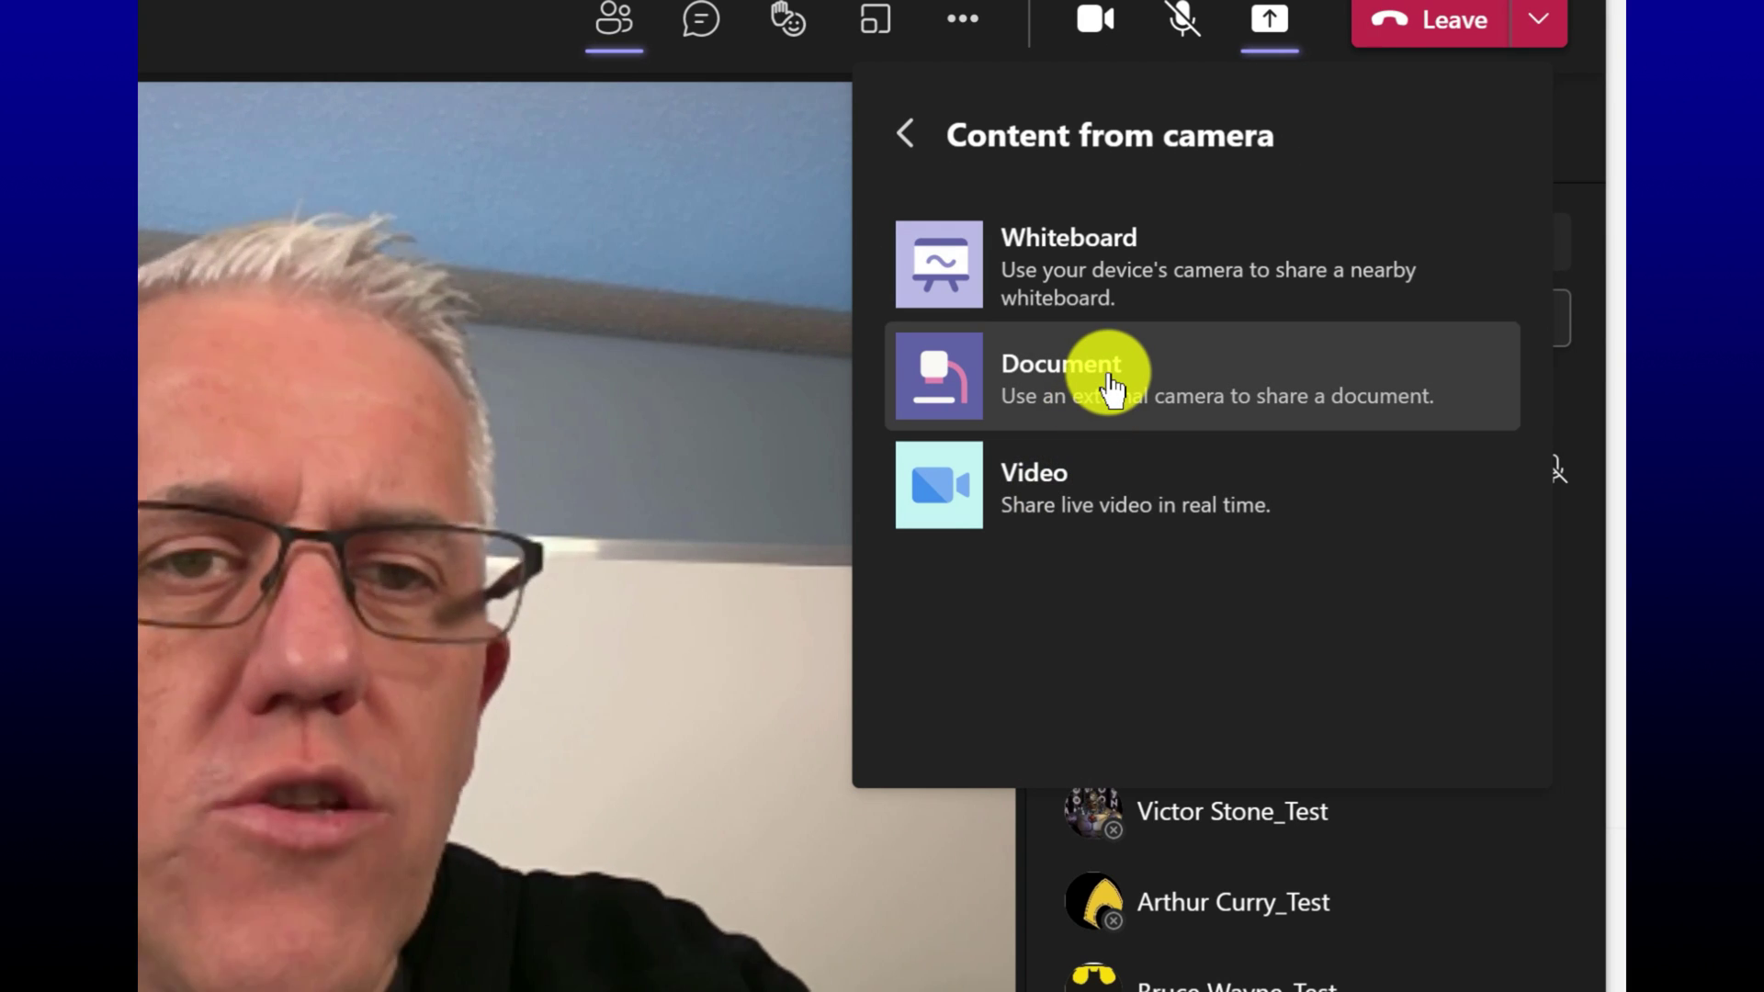
left_click(1113, 390)
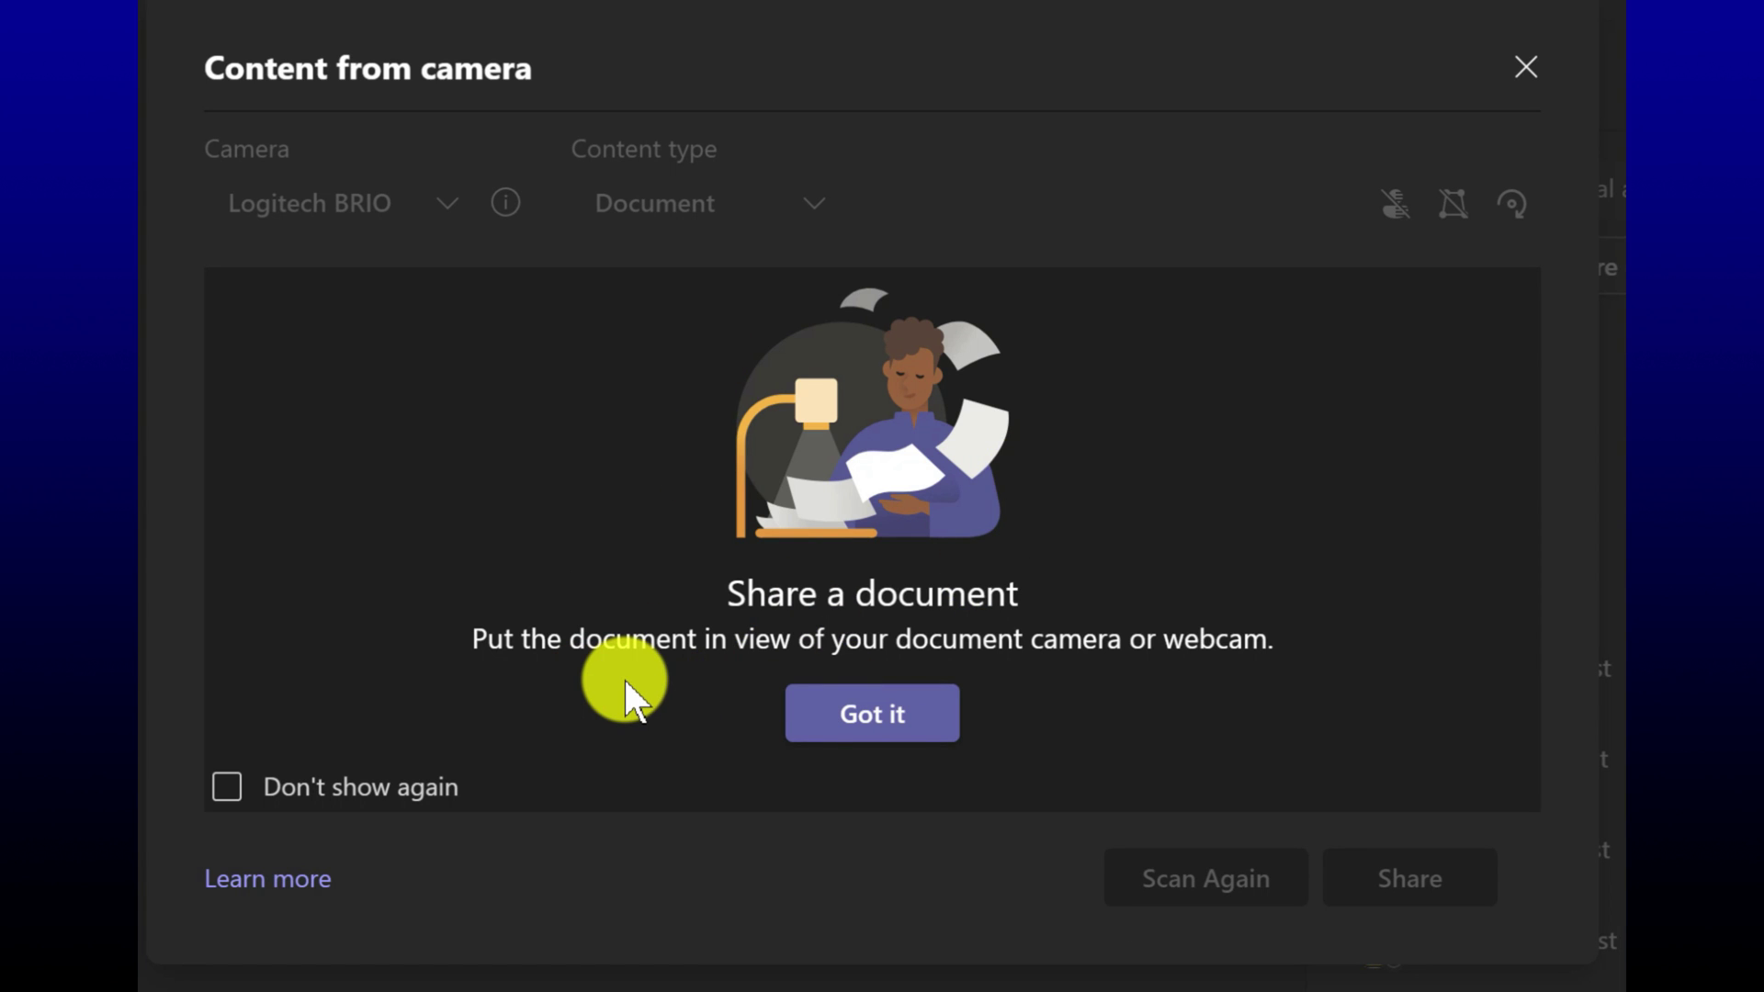
left_click(845, 716)
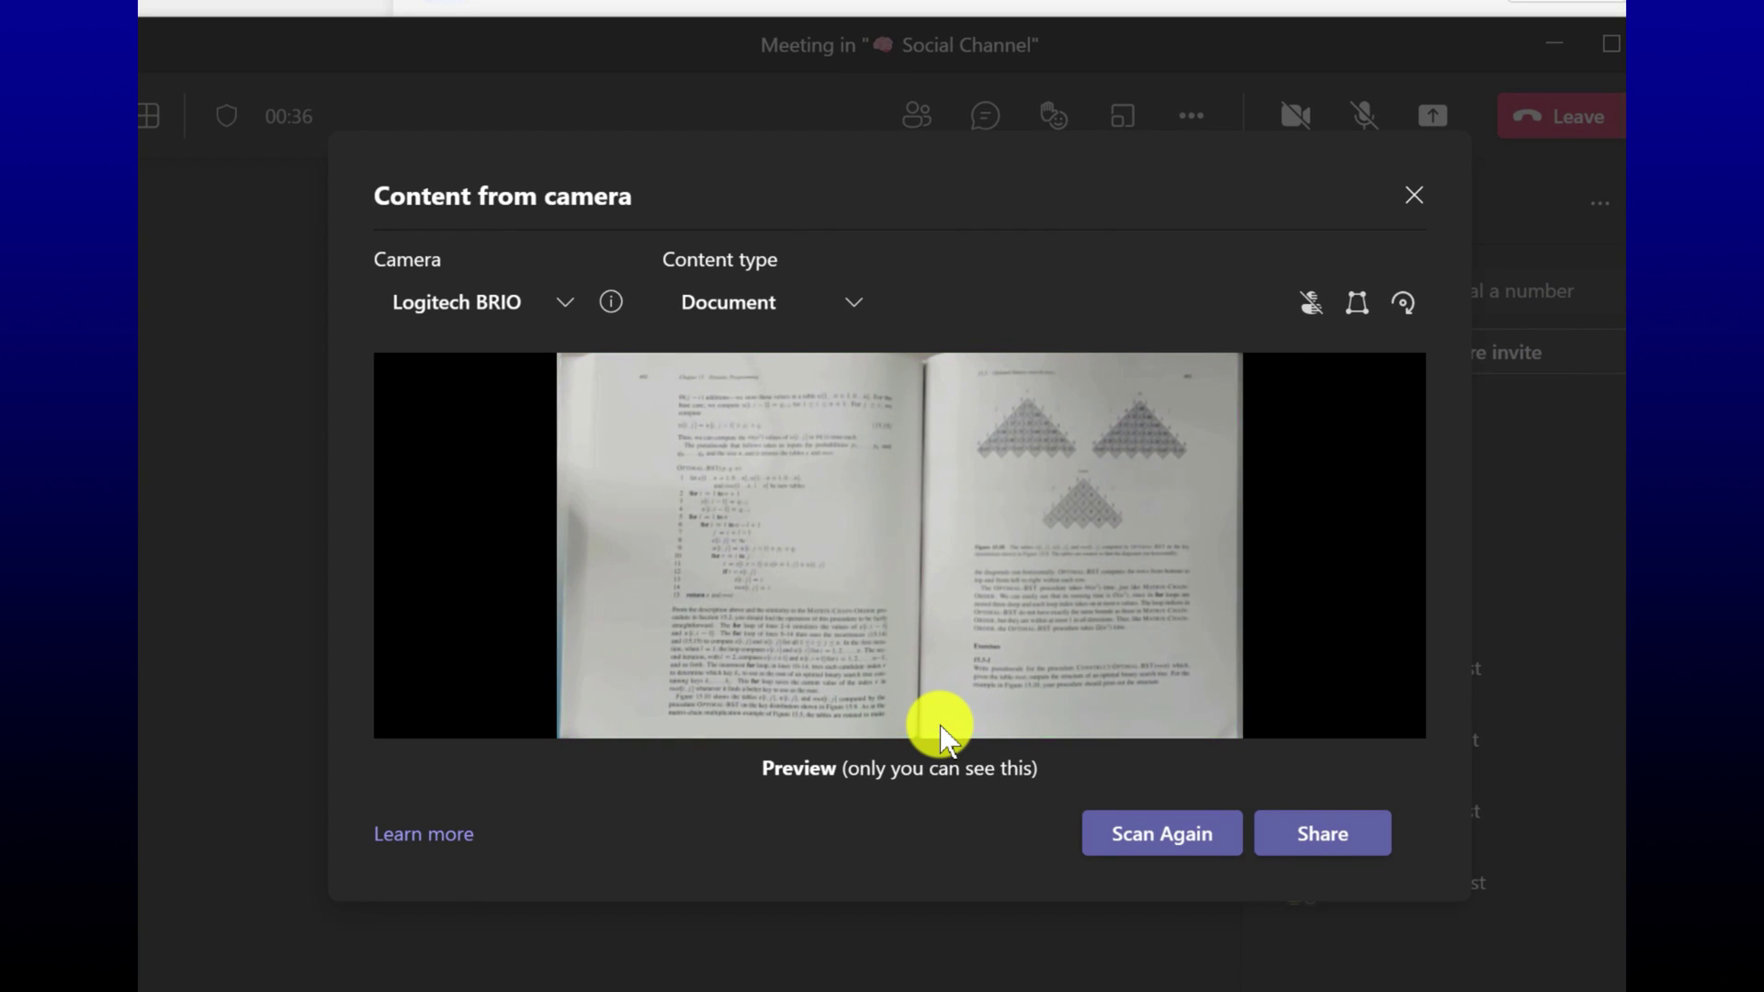
left_click(1363, 848)
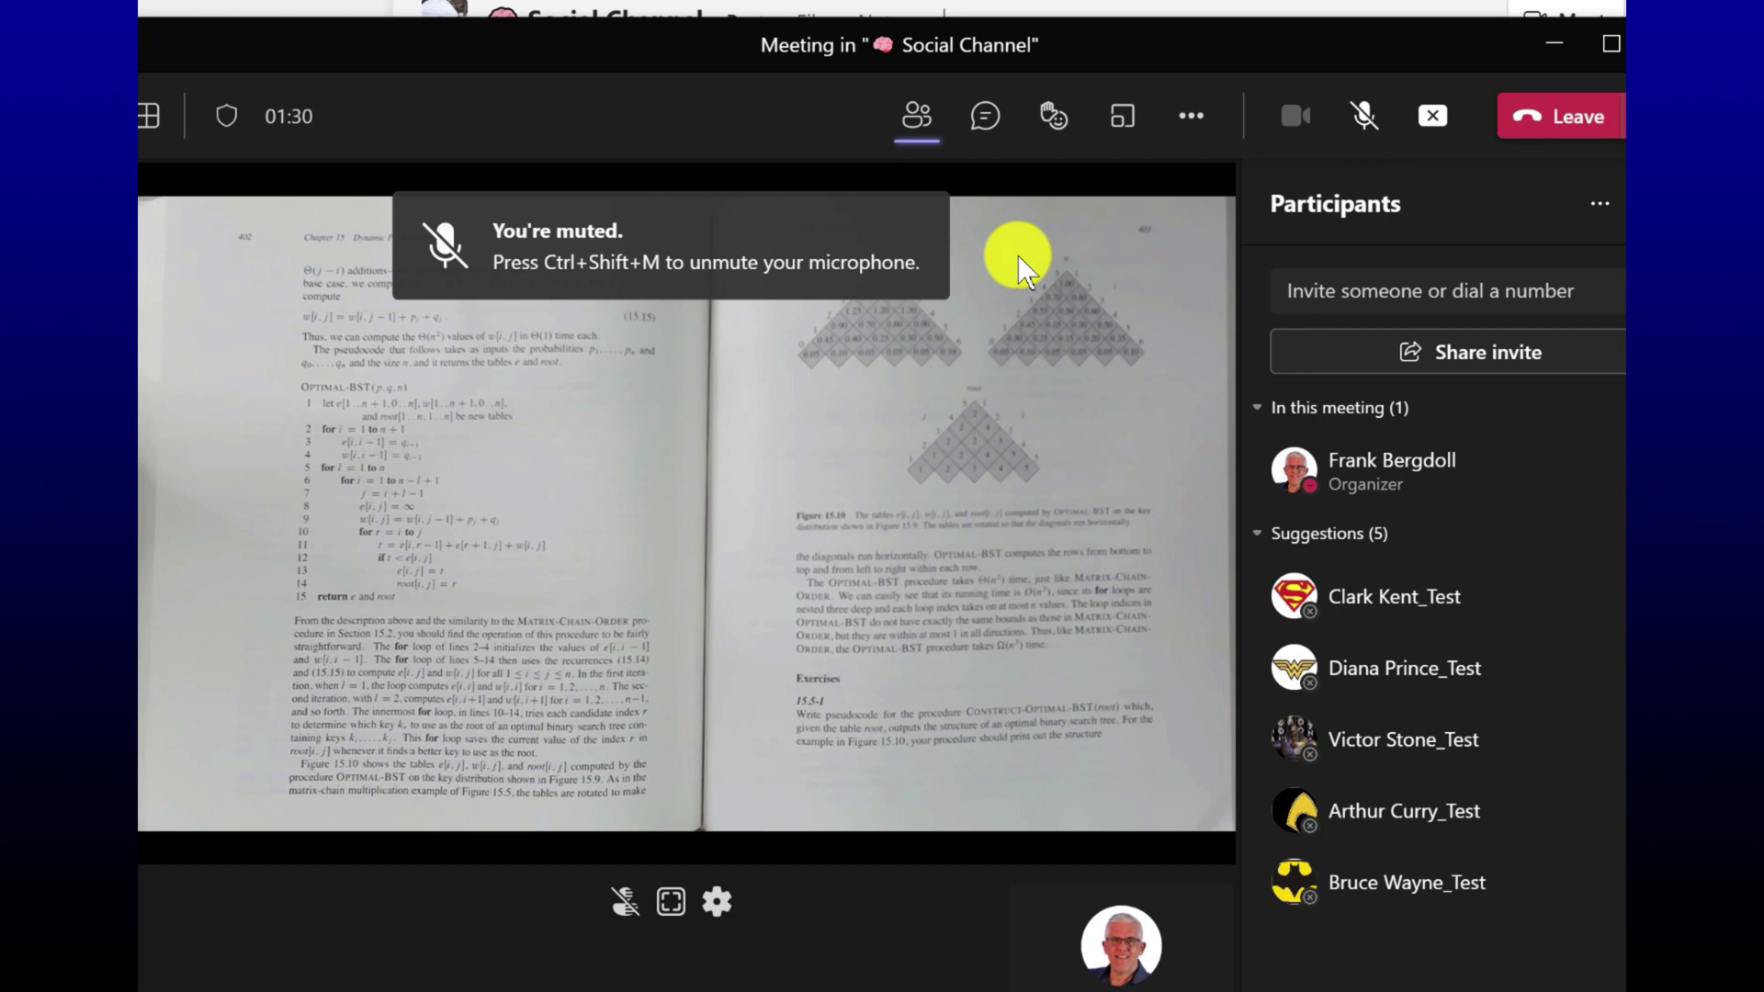
Start recording the meeting while the document is shared.
left_click(1188, 127)
left_click(1183, 120)
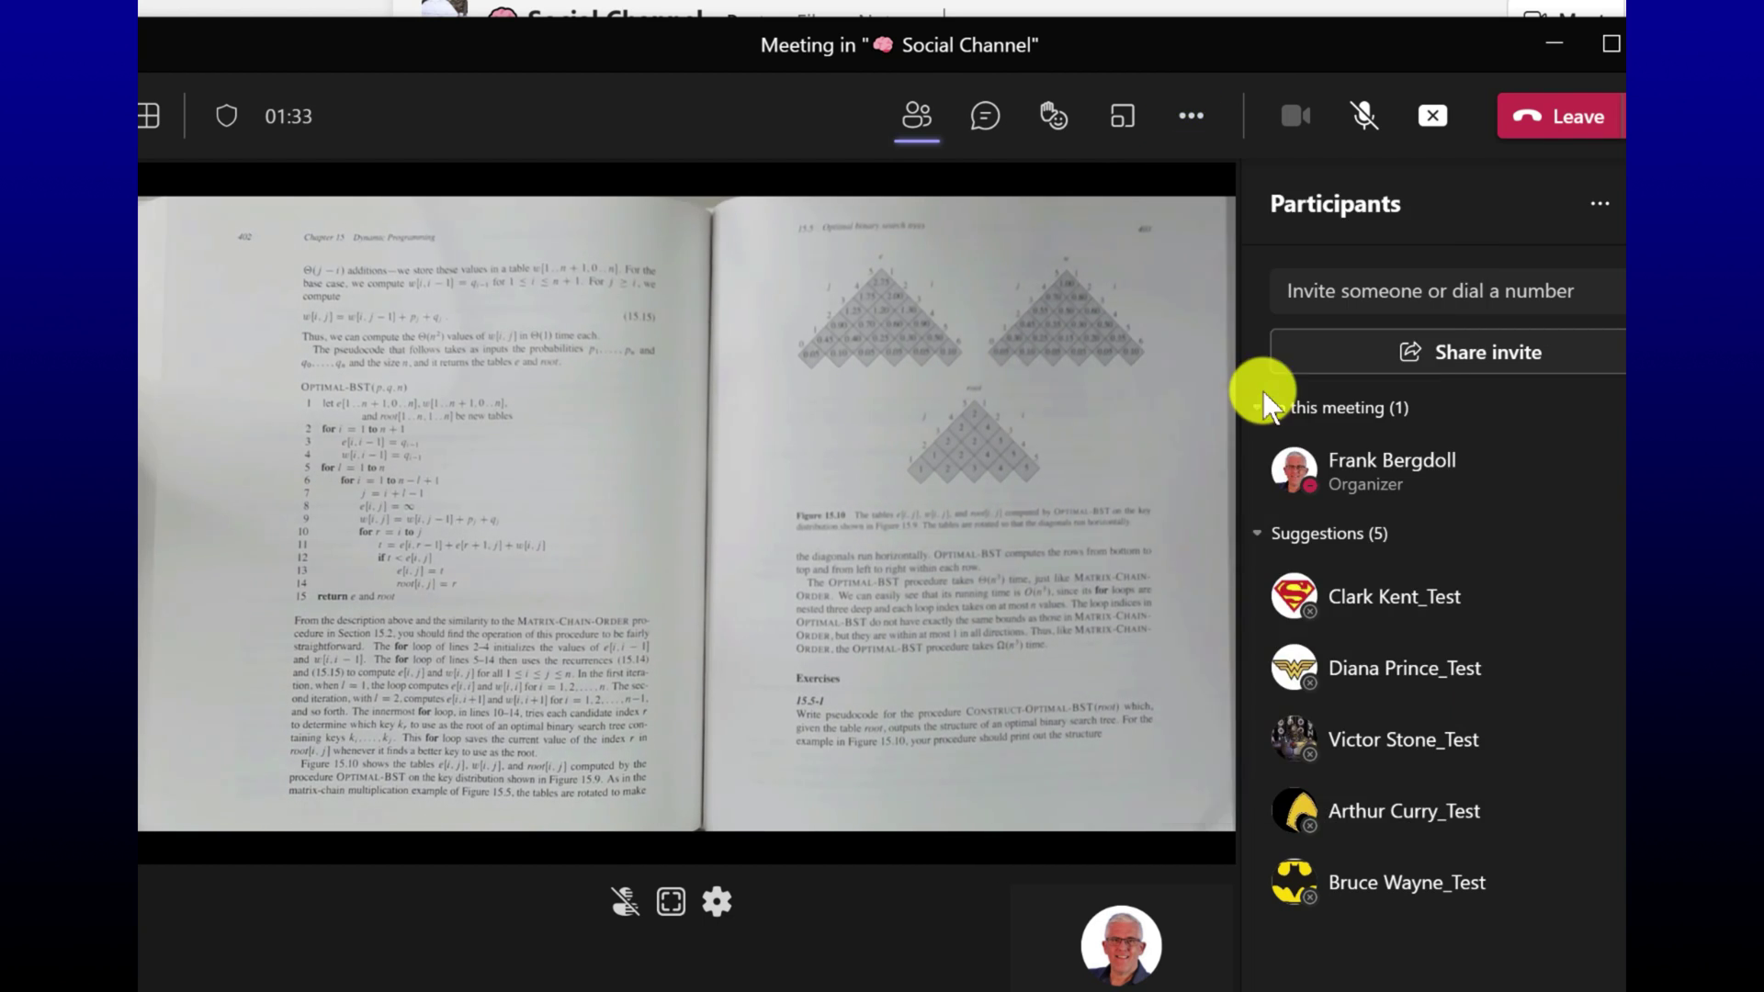
left_click(1188, 115)
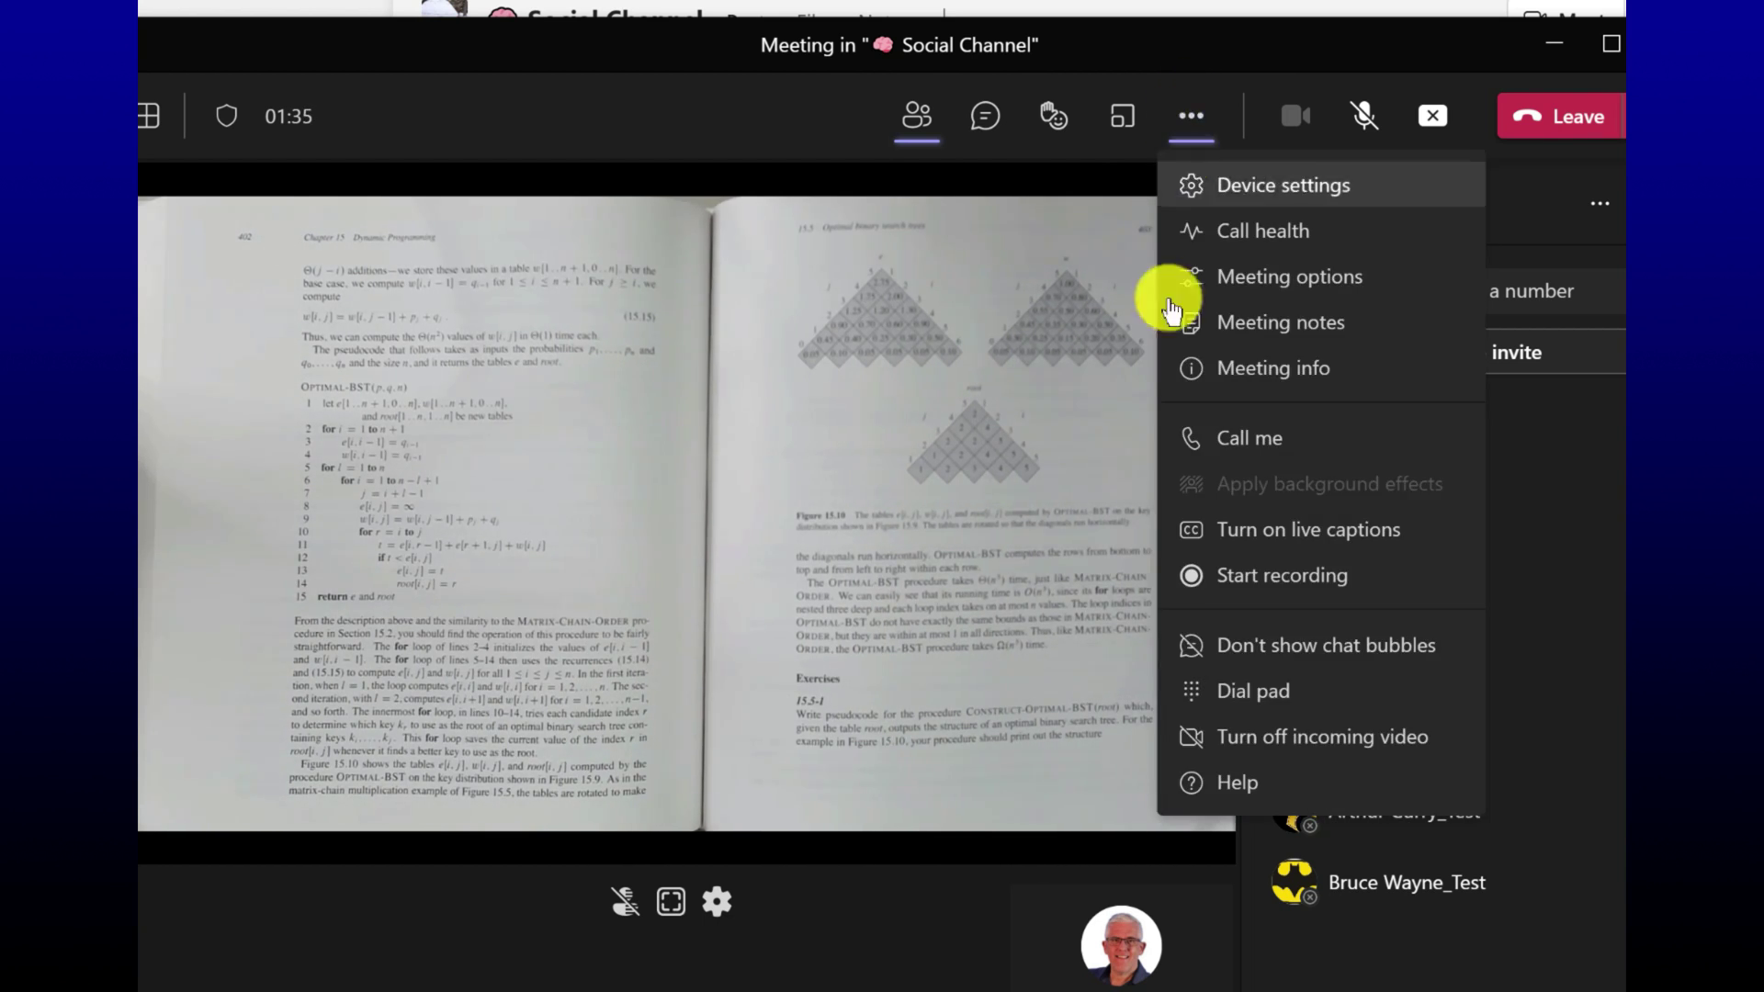
left_click(1232, 571)
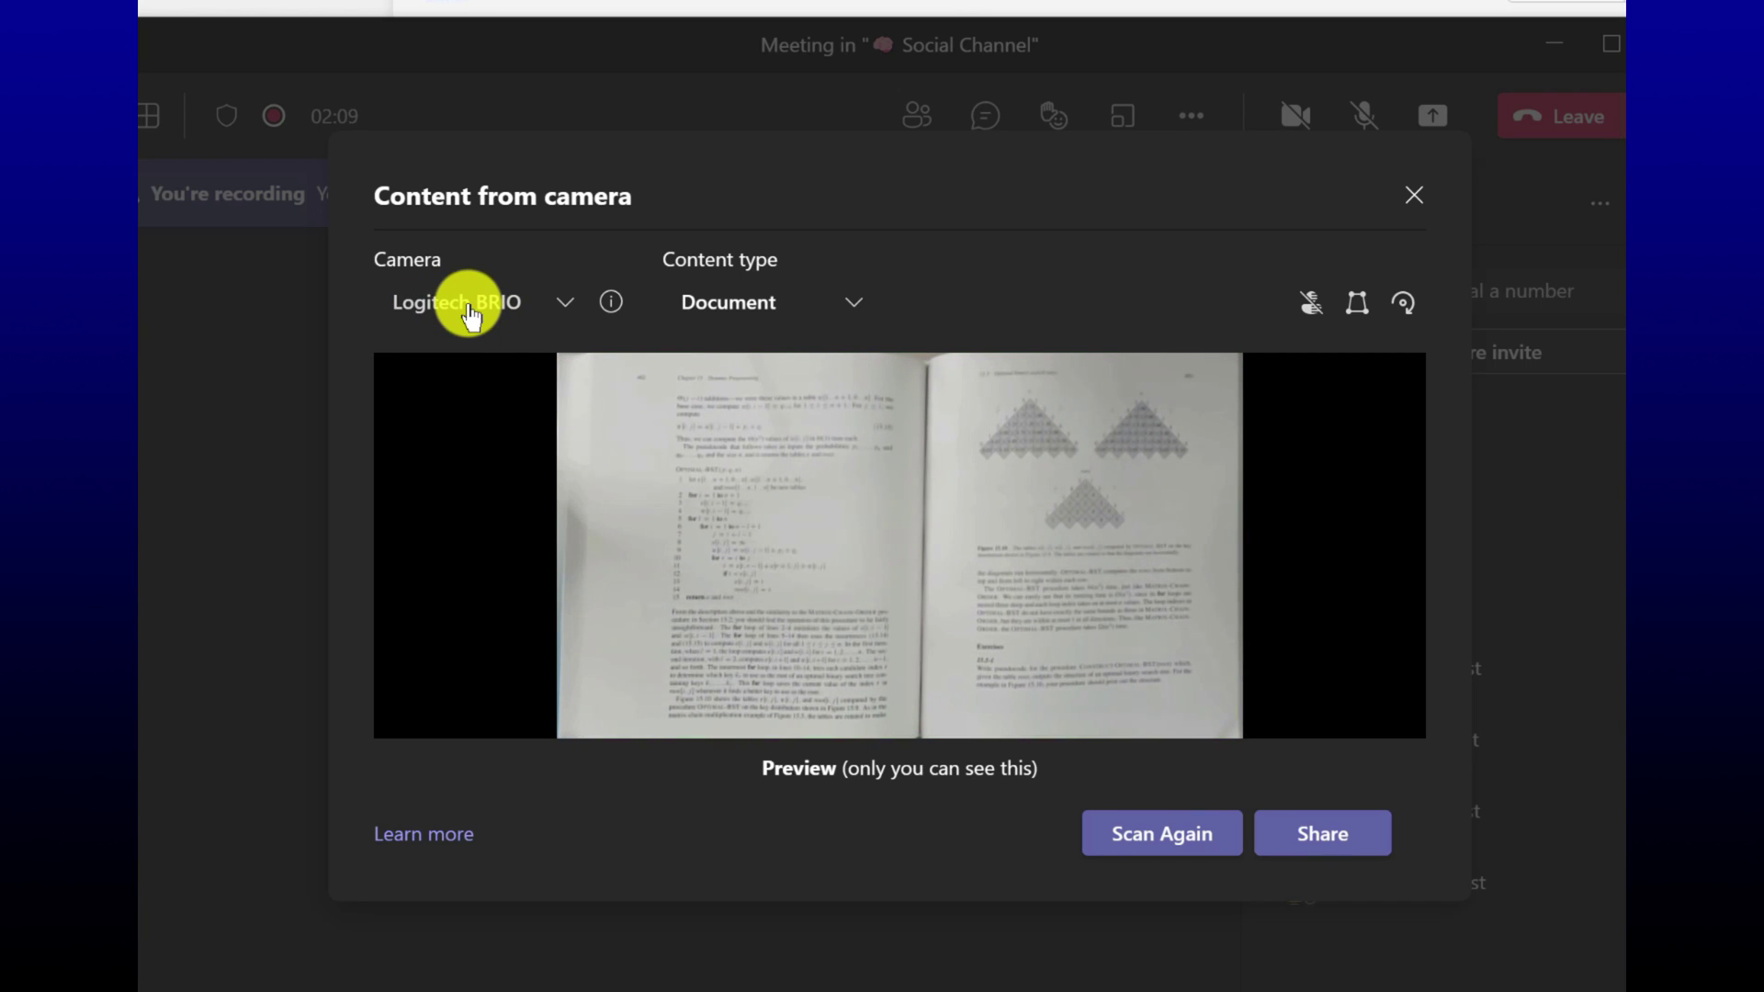
Try out the camera list, the person overlay toggle and the rotation option for the document preview.
left_click(565, 304)
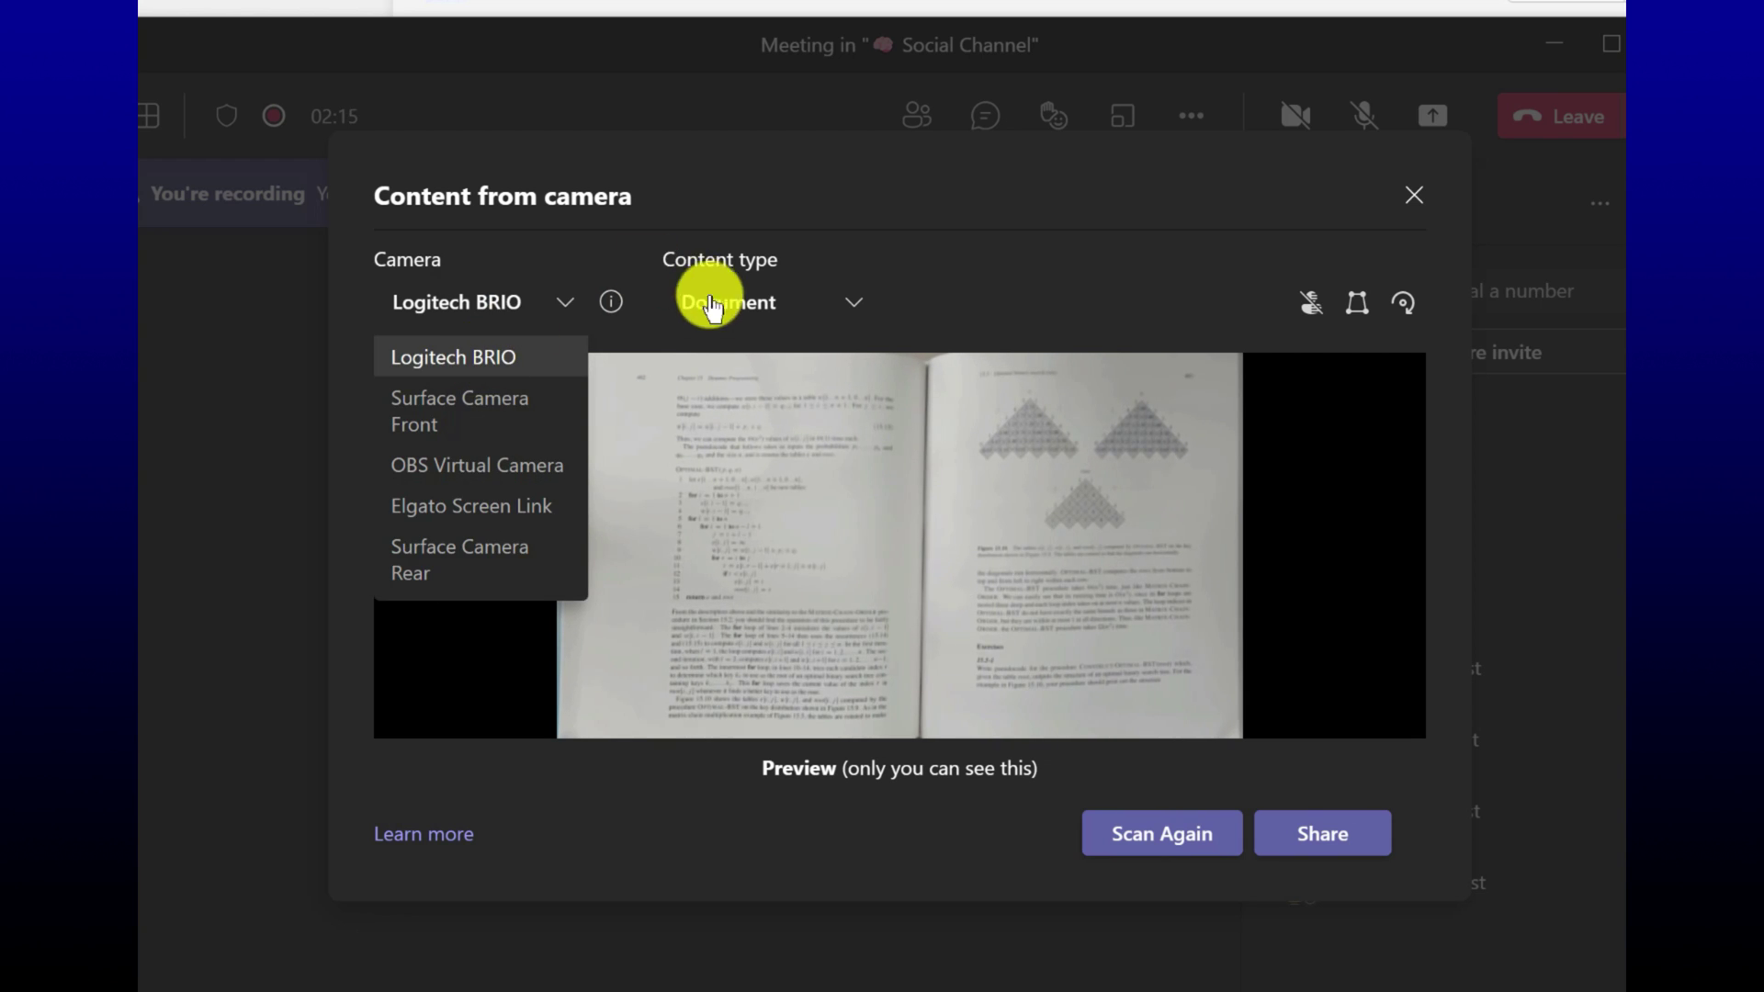
left_click(566, 311)
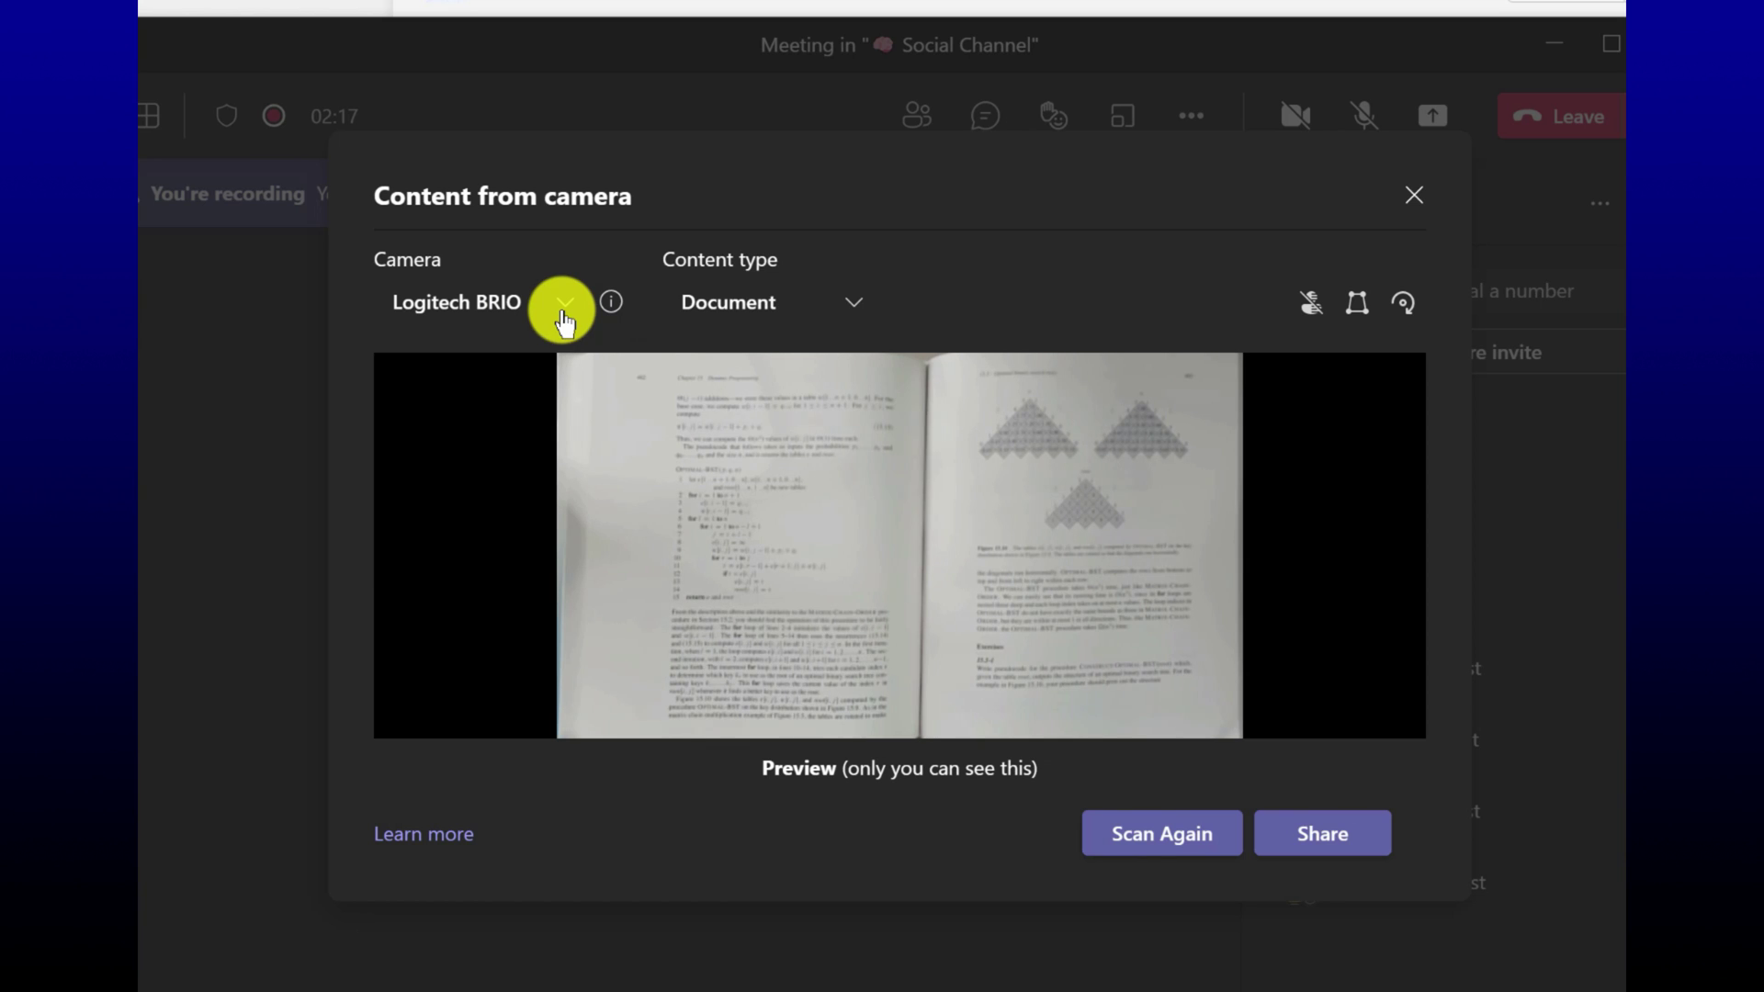
left_click(1315, 308)
left_click(1316, 310)
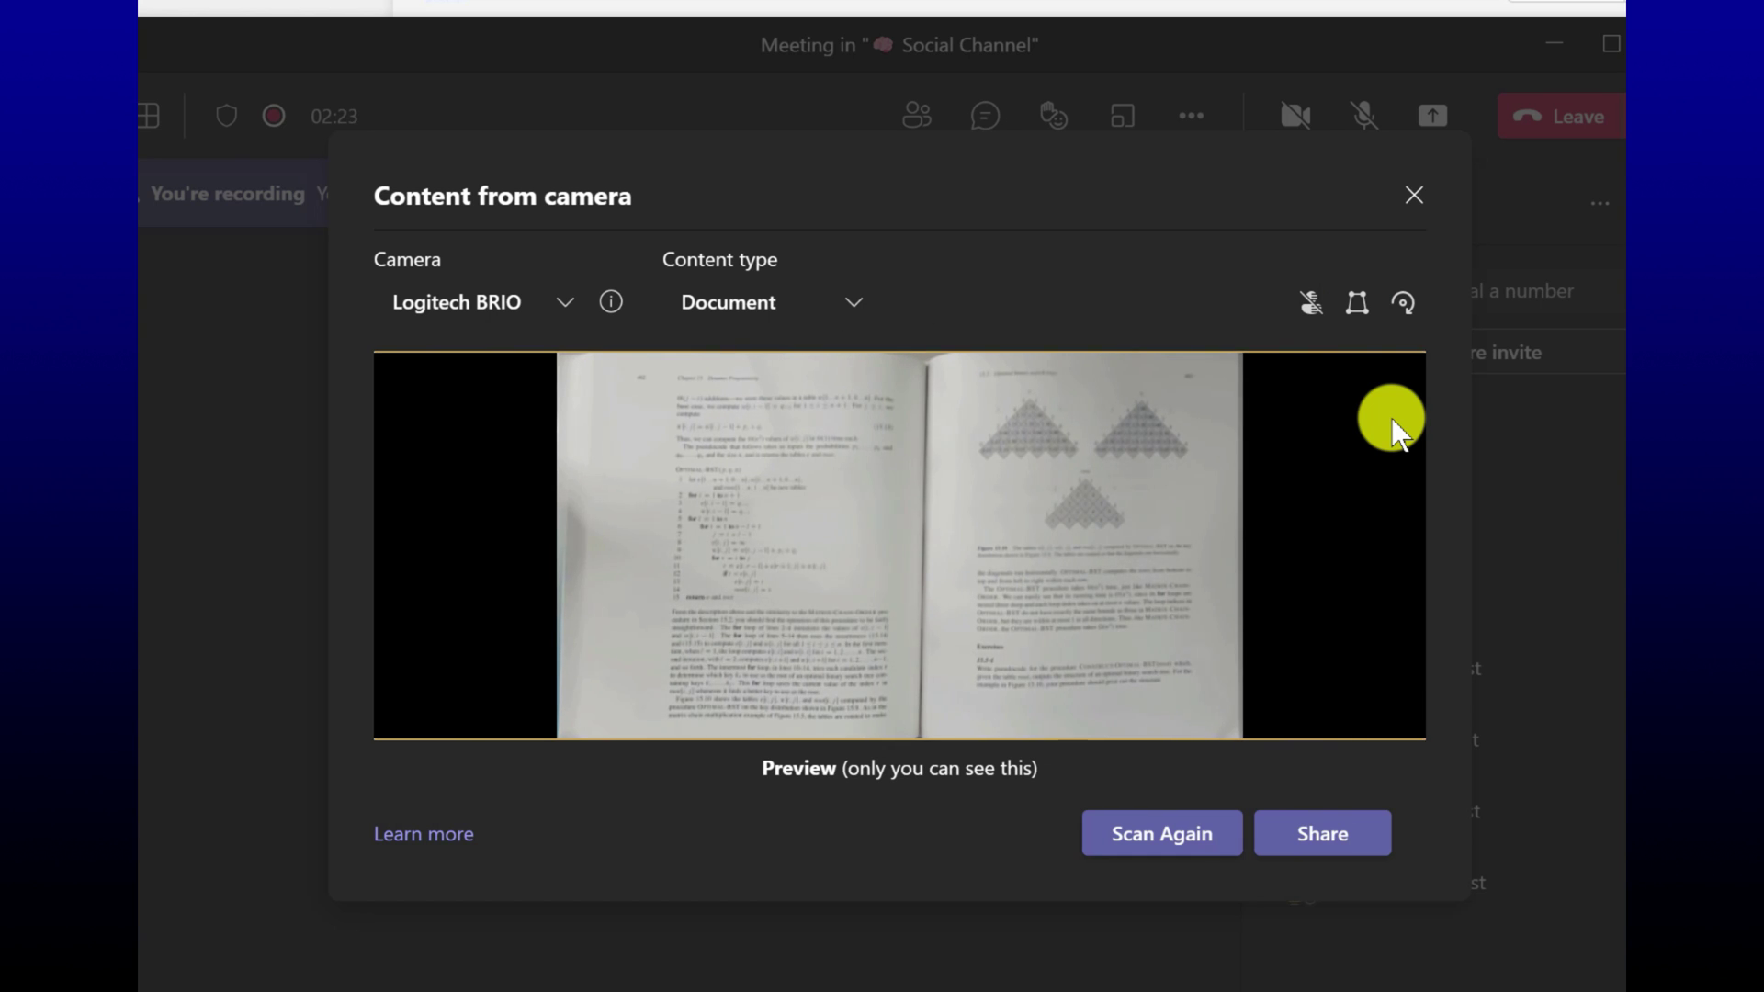
left_click(1402, 313)
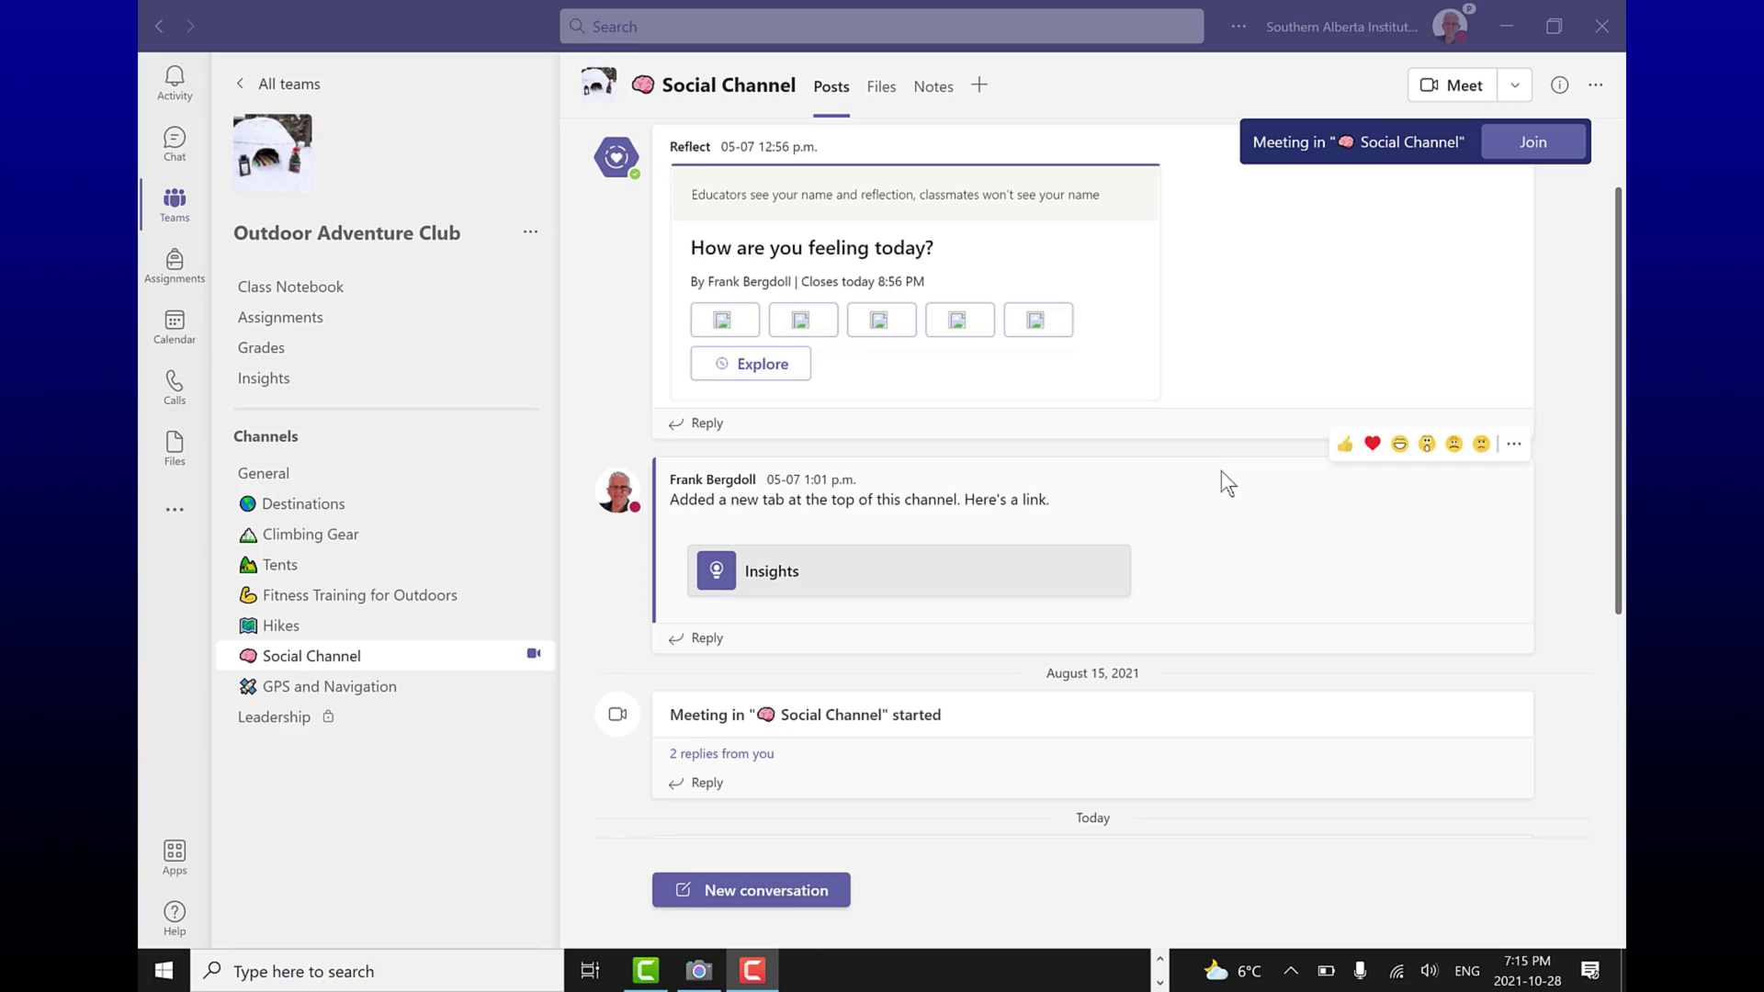
Check the whiteboard's framing in the Camera app, minimize it and return to the running Teams meeting.
left_click(700, 974)
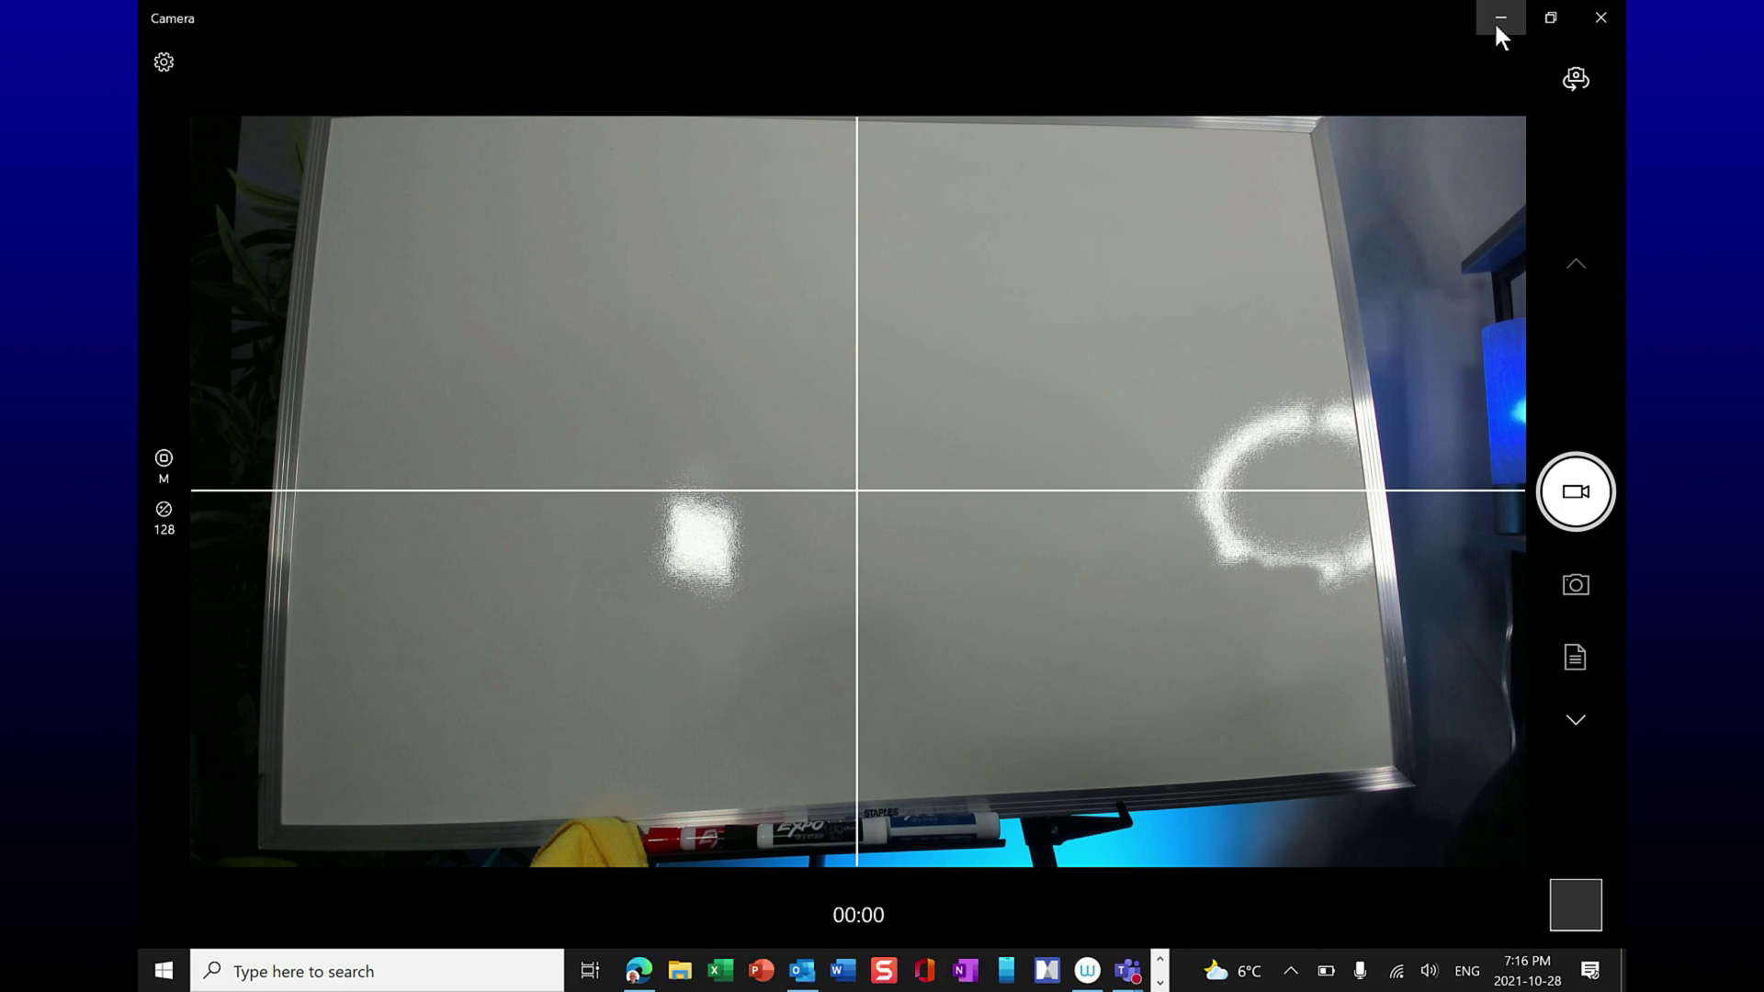
left_click(1496, 26)
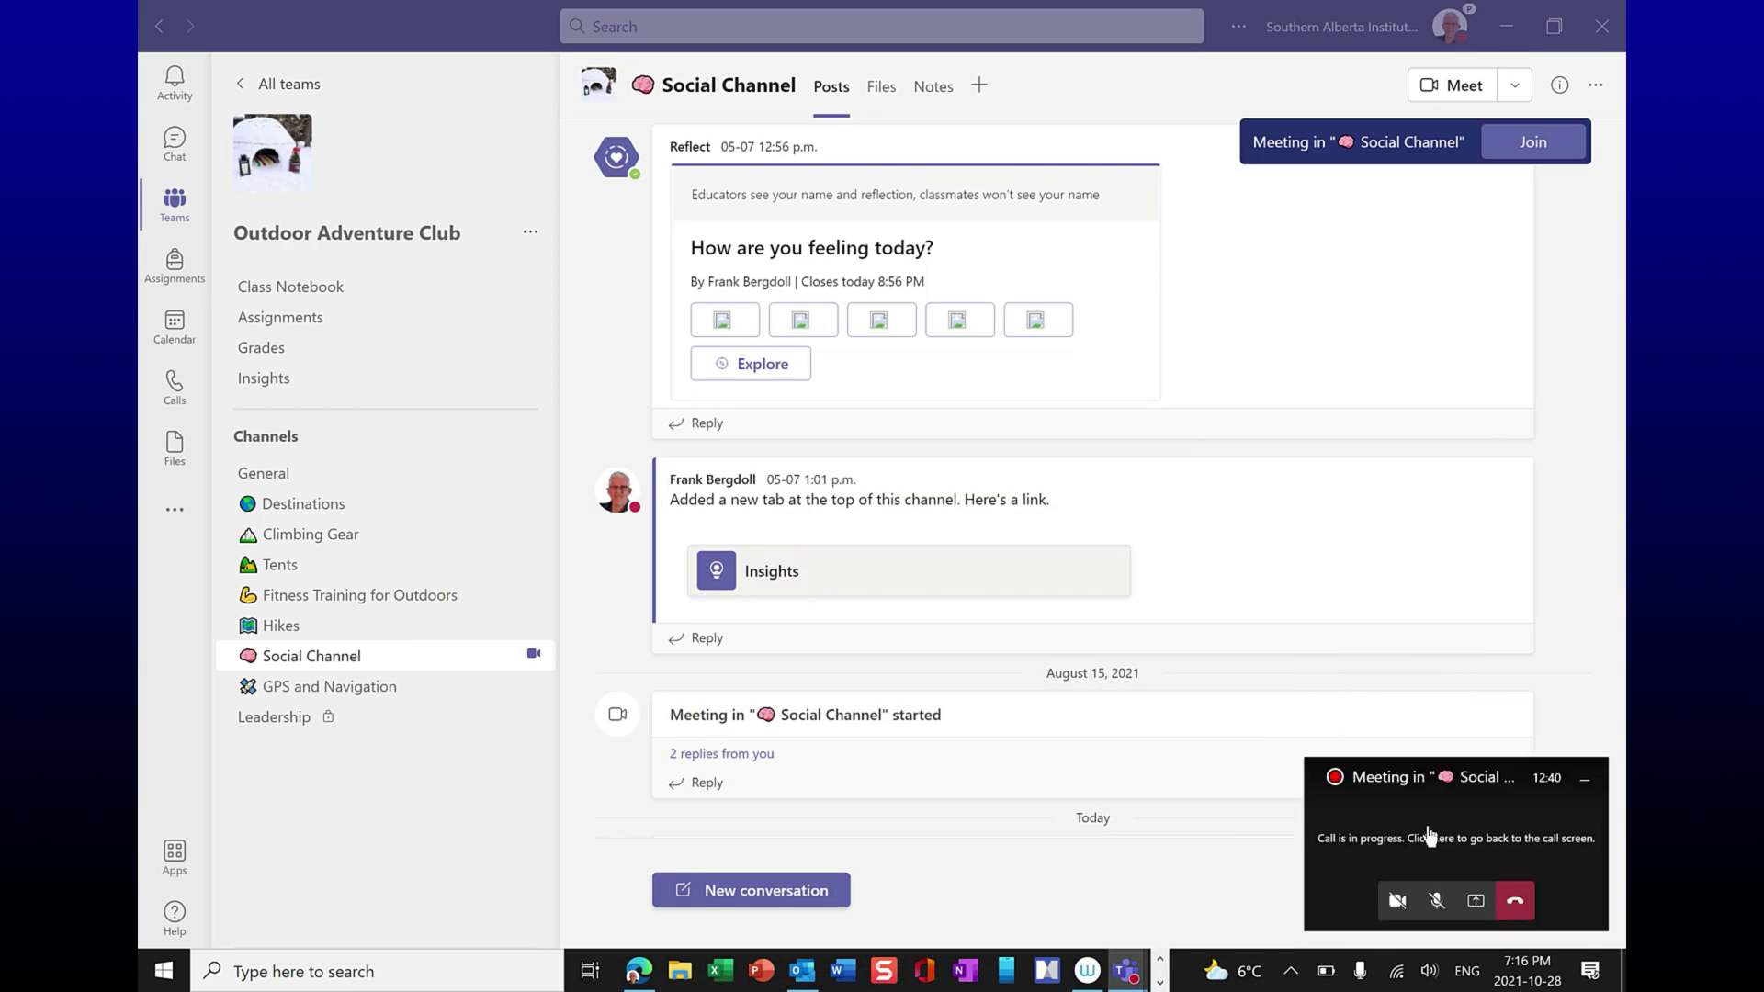
left_click(1425, 833)
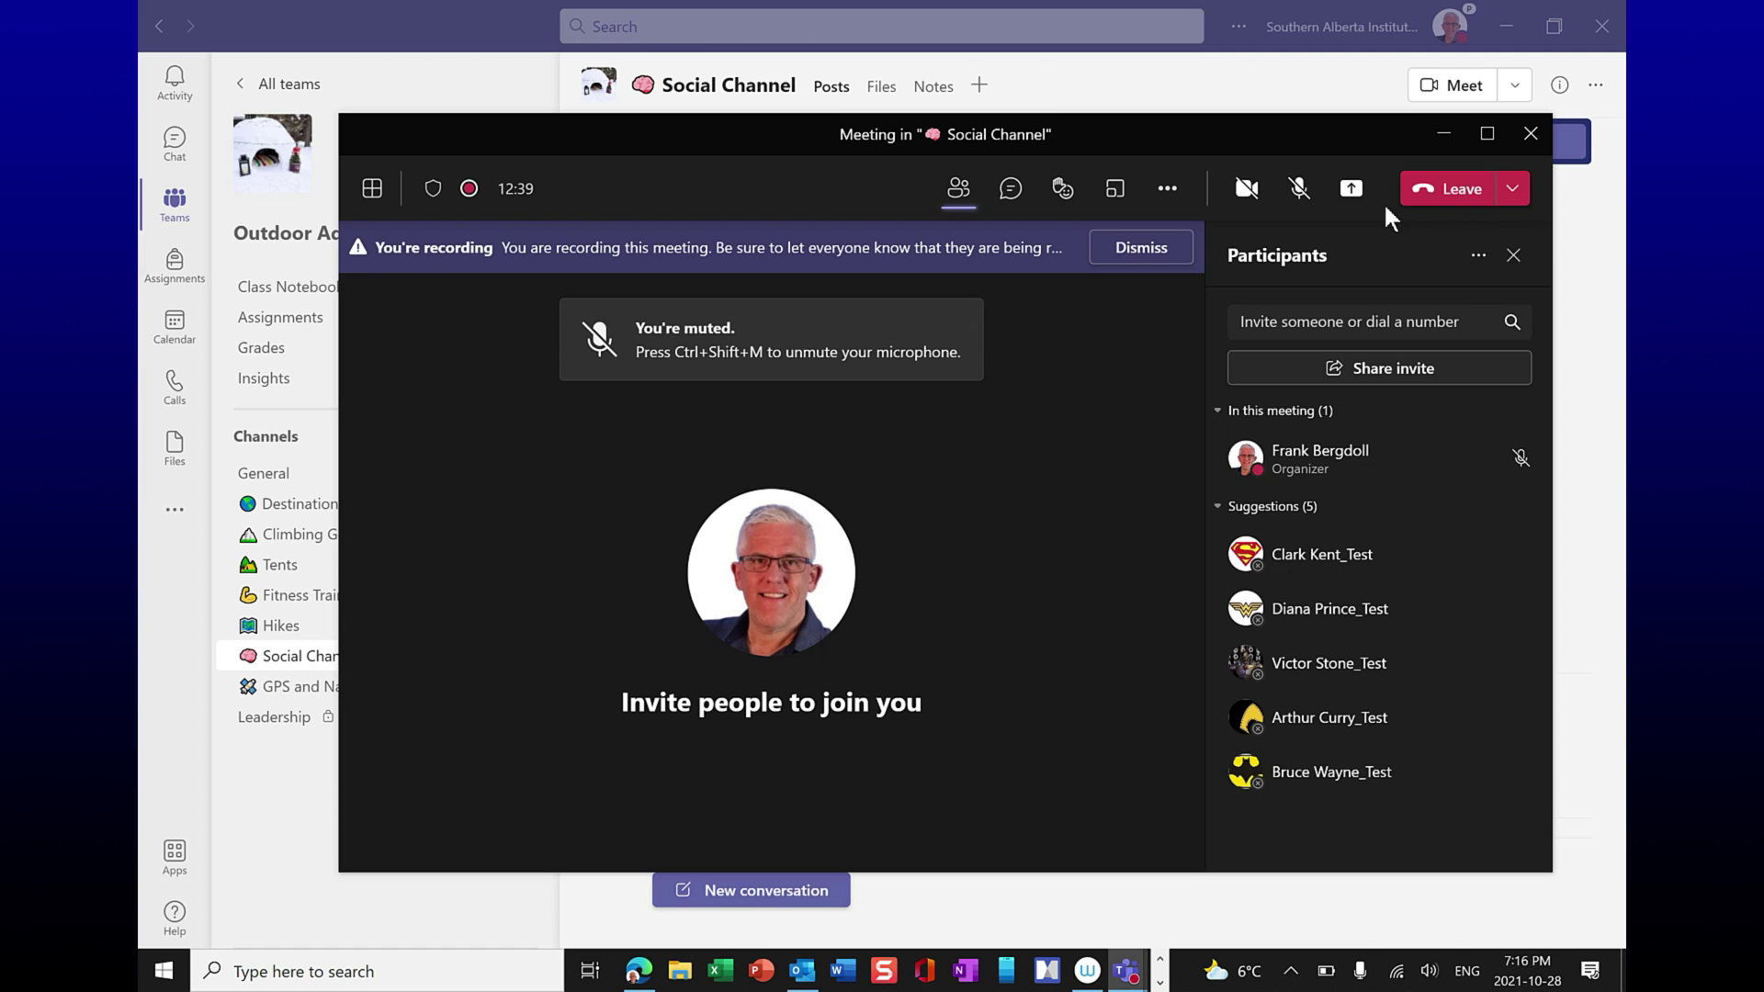
Set up Whiteboard content from camera for sharing in the meeting, with Logitech BRIO as the camera.
left_click(1355, 193)
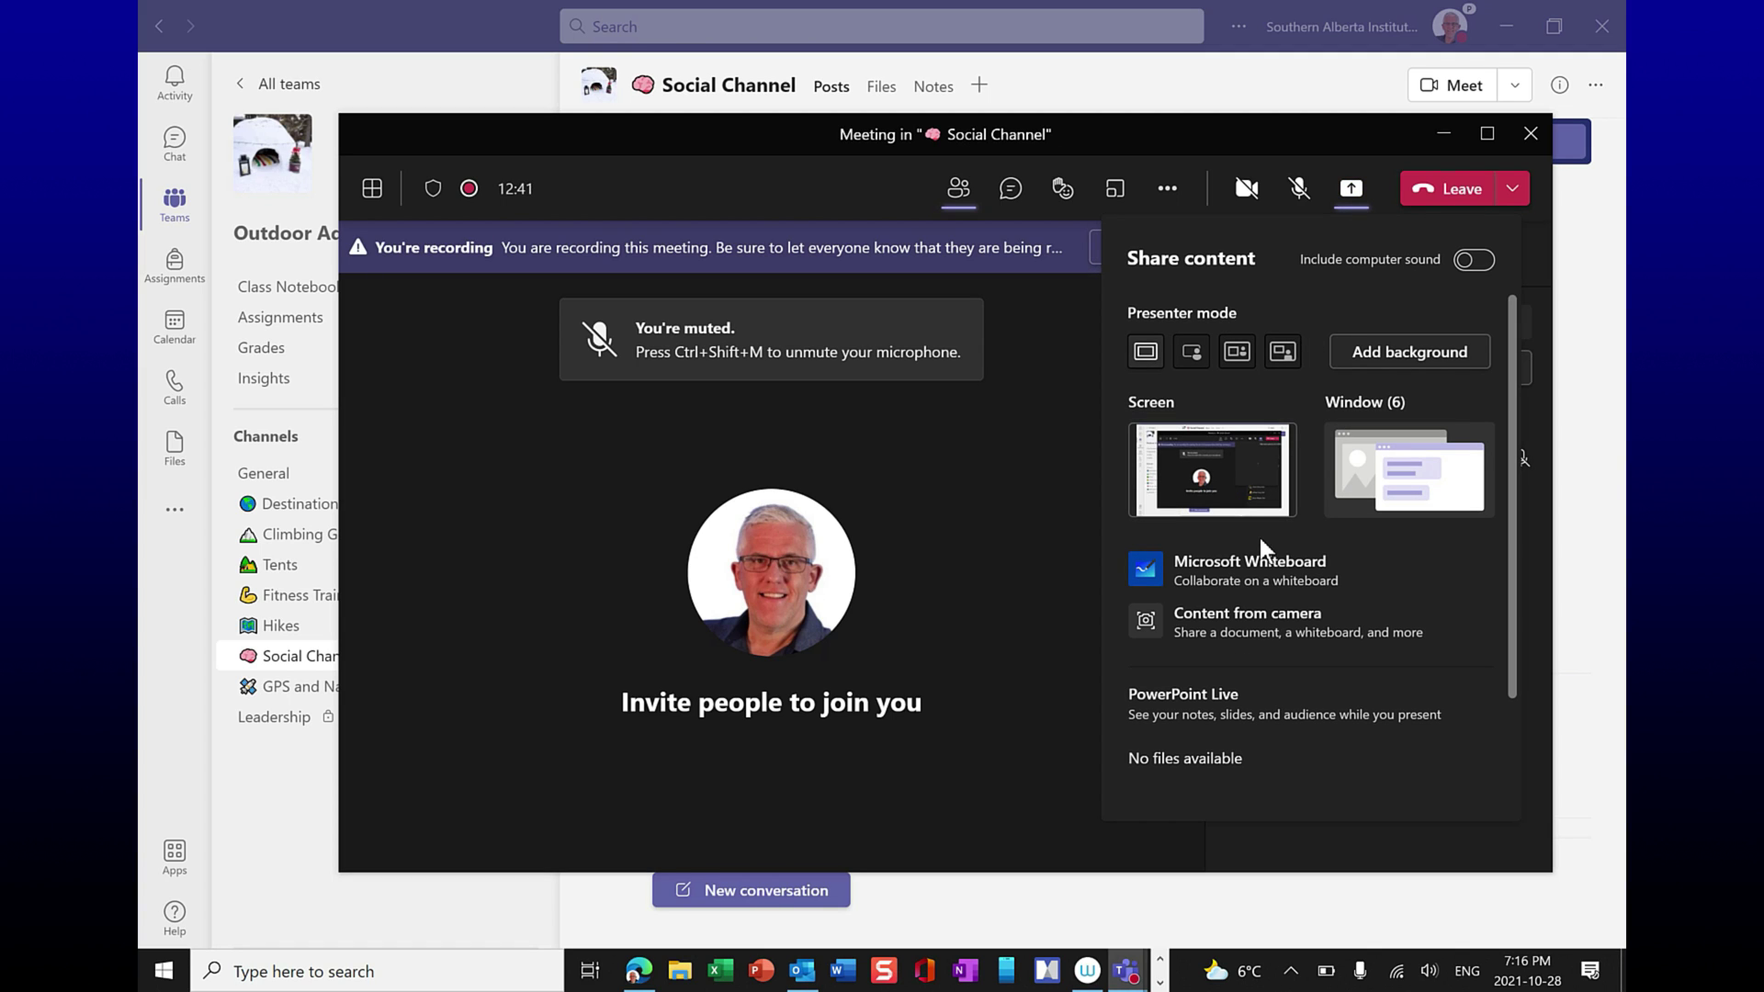
left_click(1226, 622)
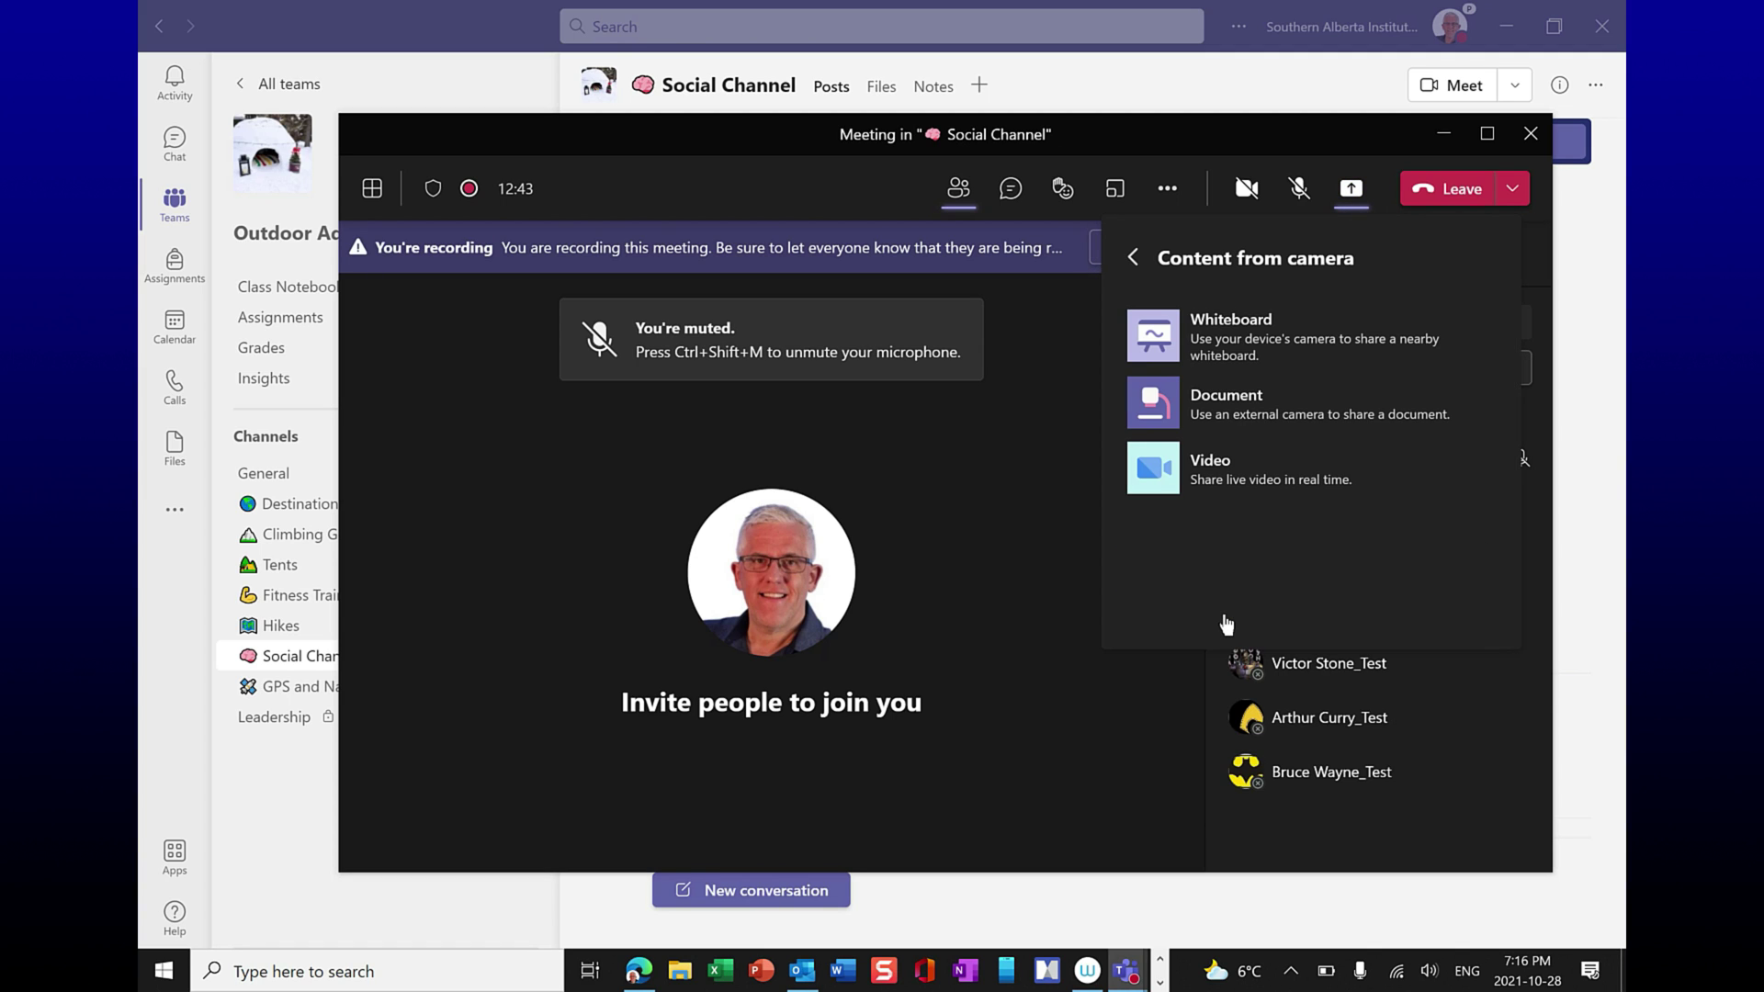
left_click(1216, 348)
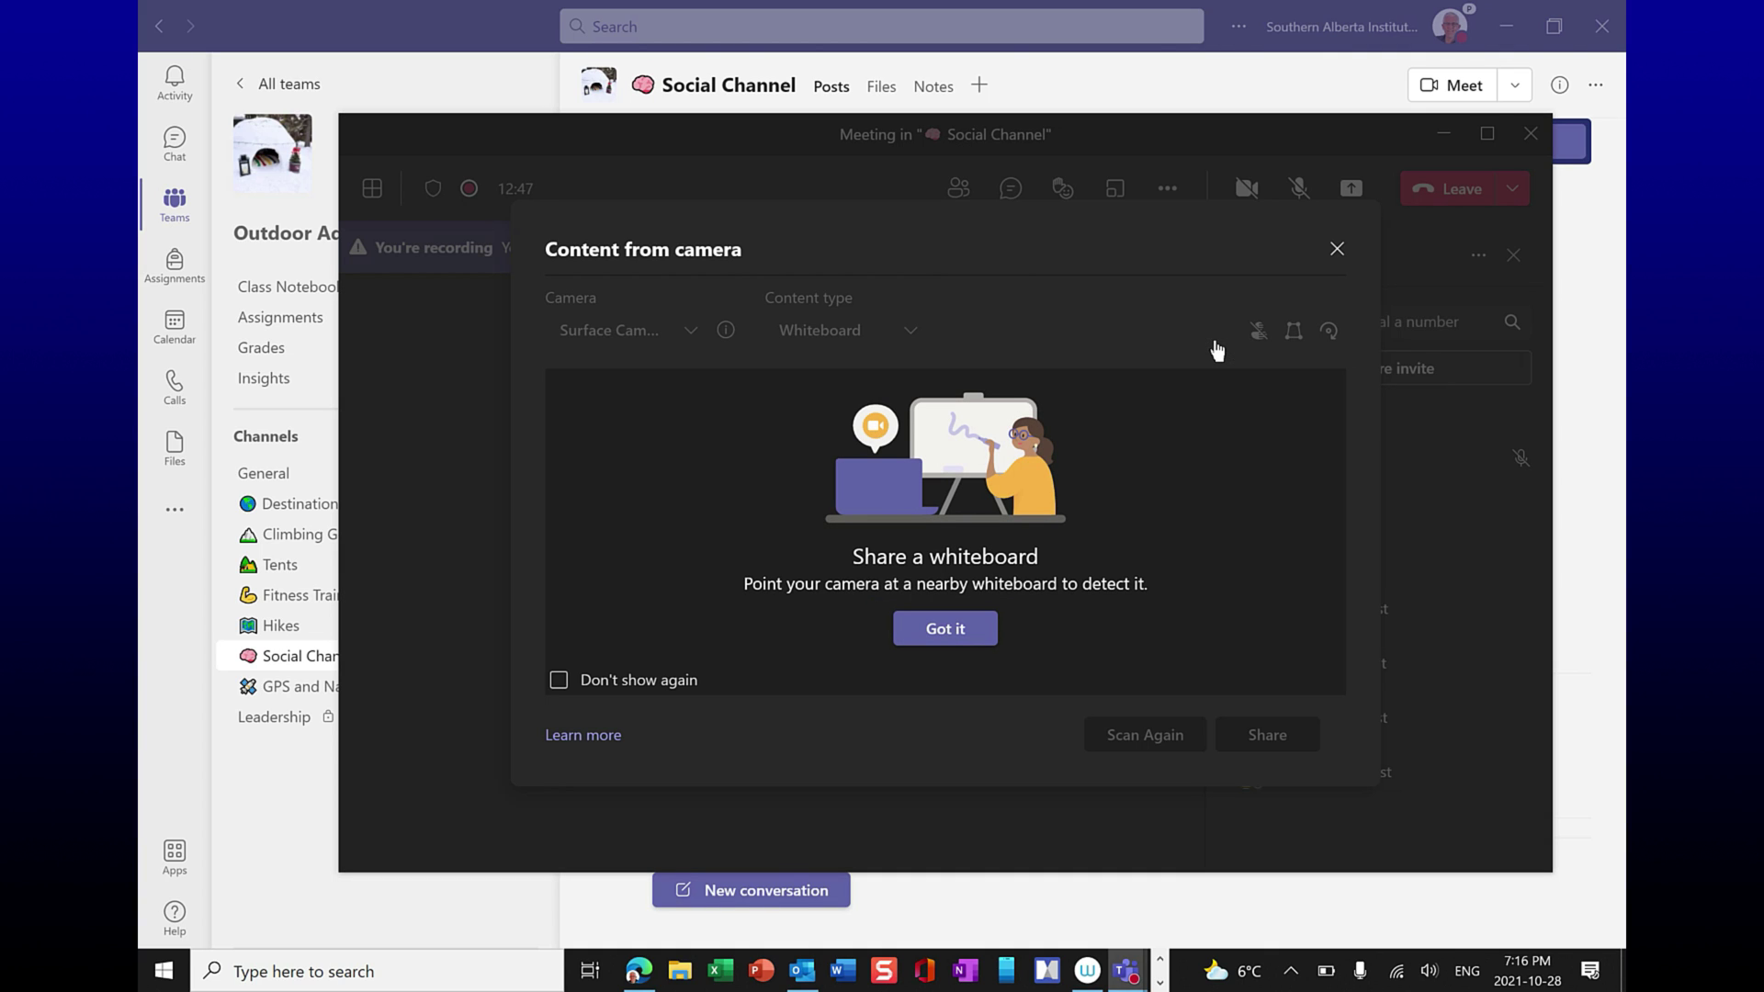
left_click(945, 629)
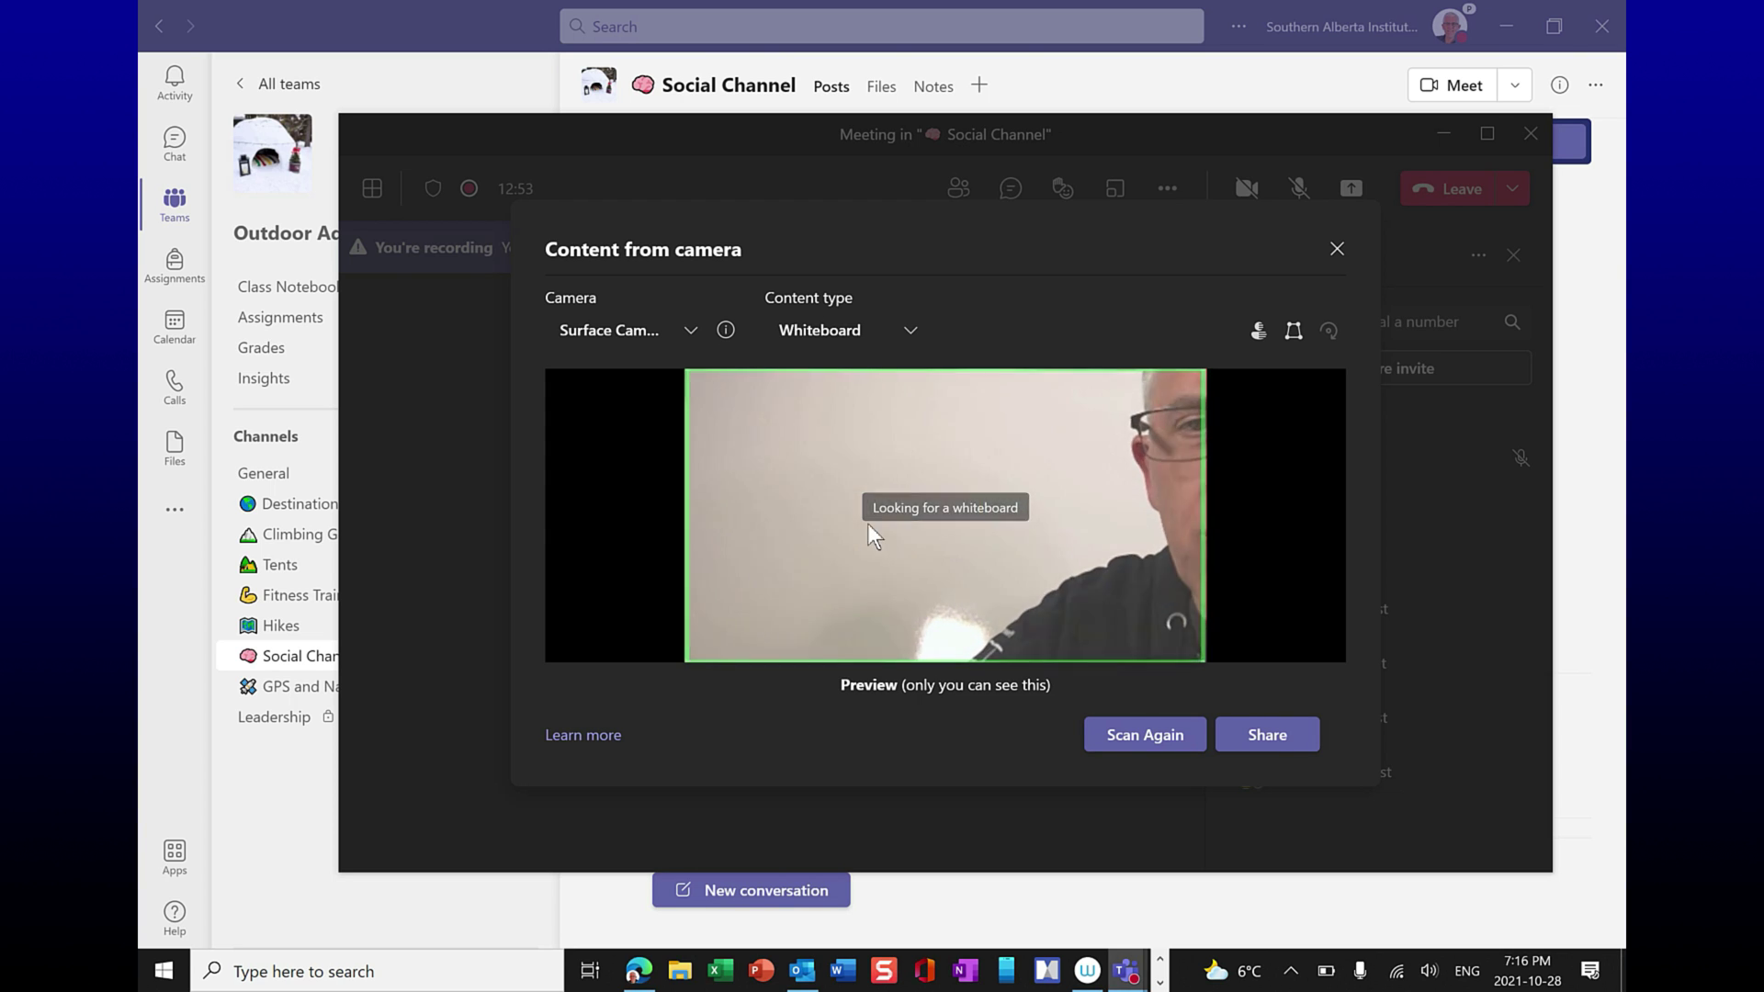
left_click(700, 339)
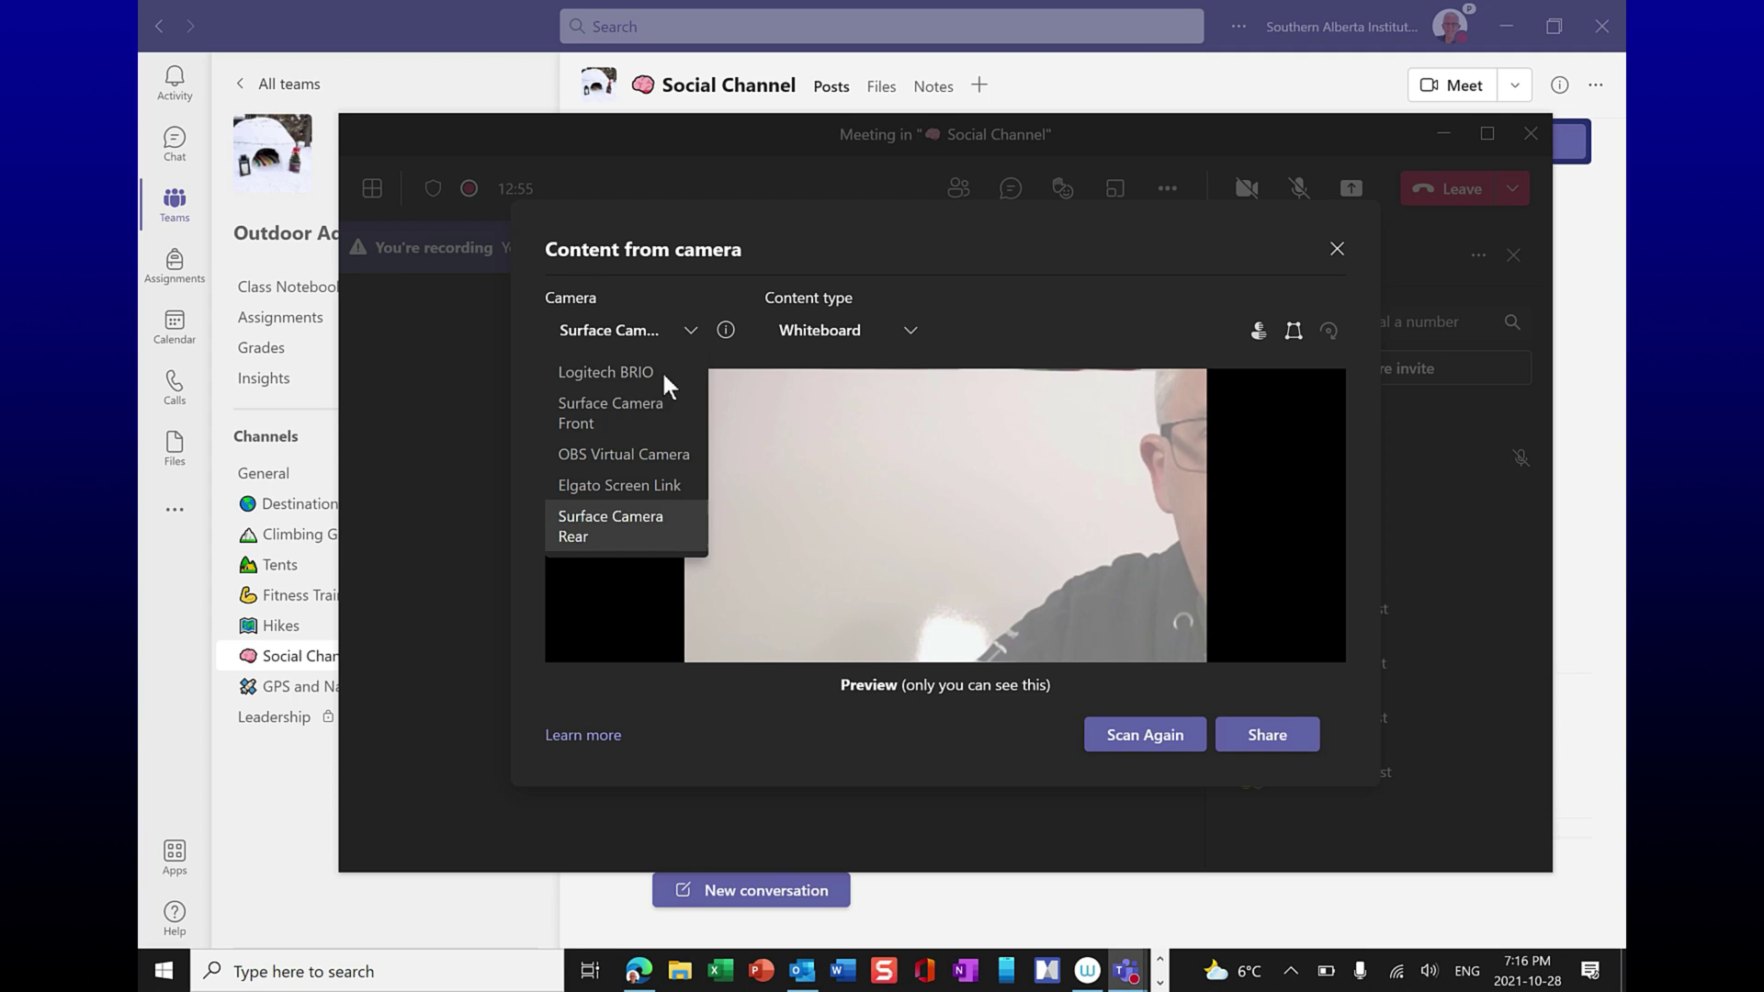
left_click(625, 373)
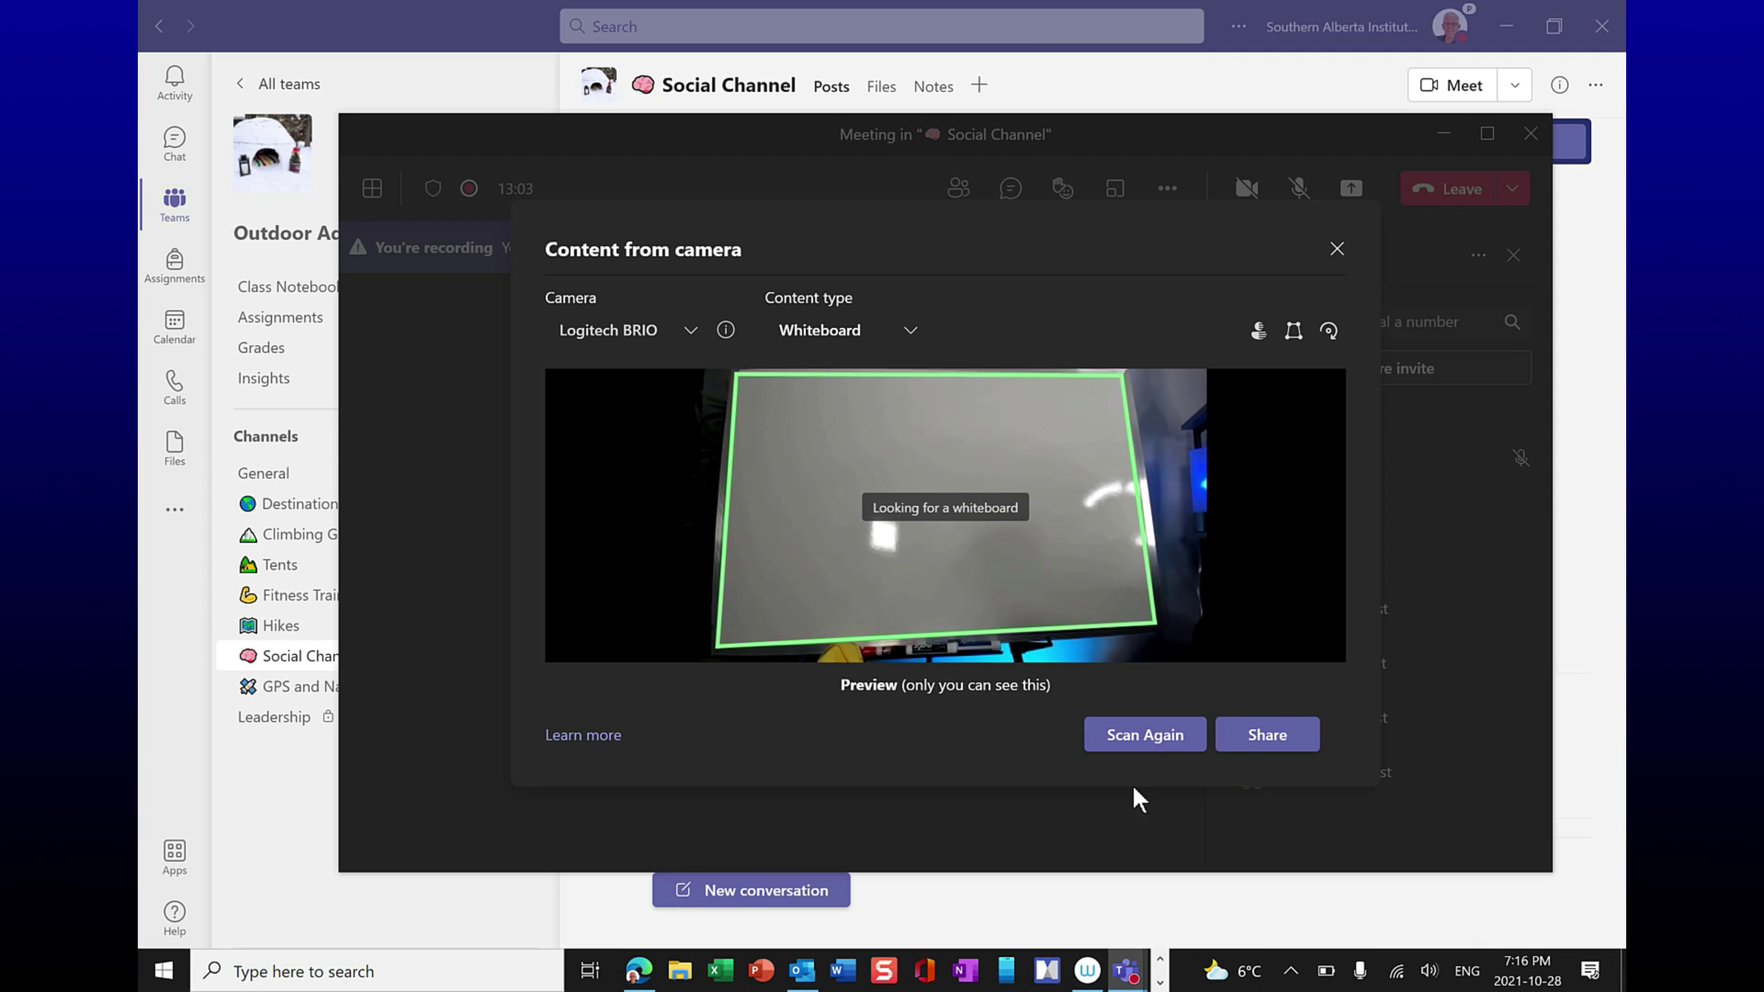
Share the scanned whiteboard in the meeting and dismiss the recording notice.
left_click(1283, 741)
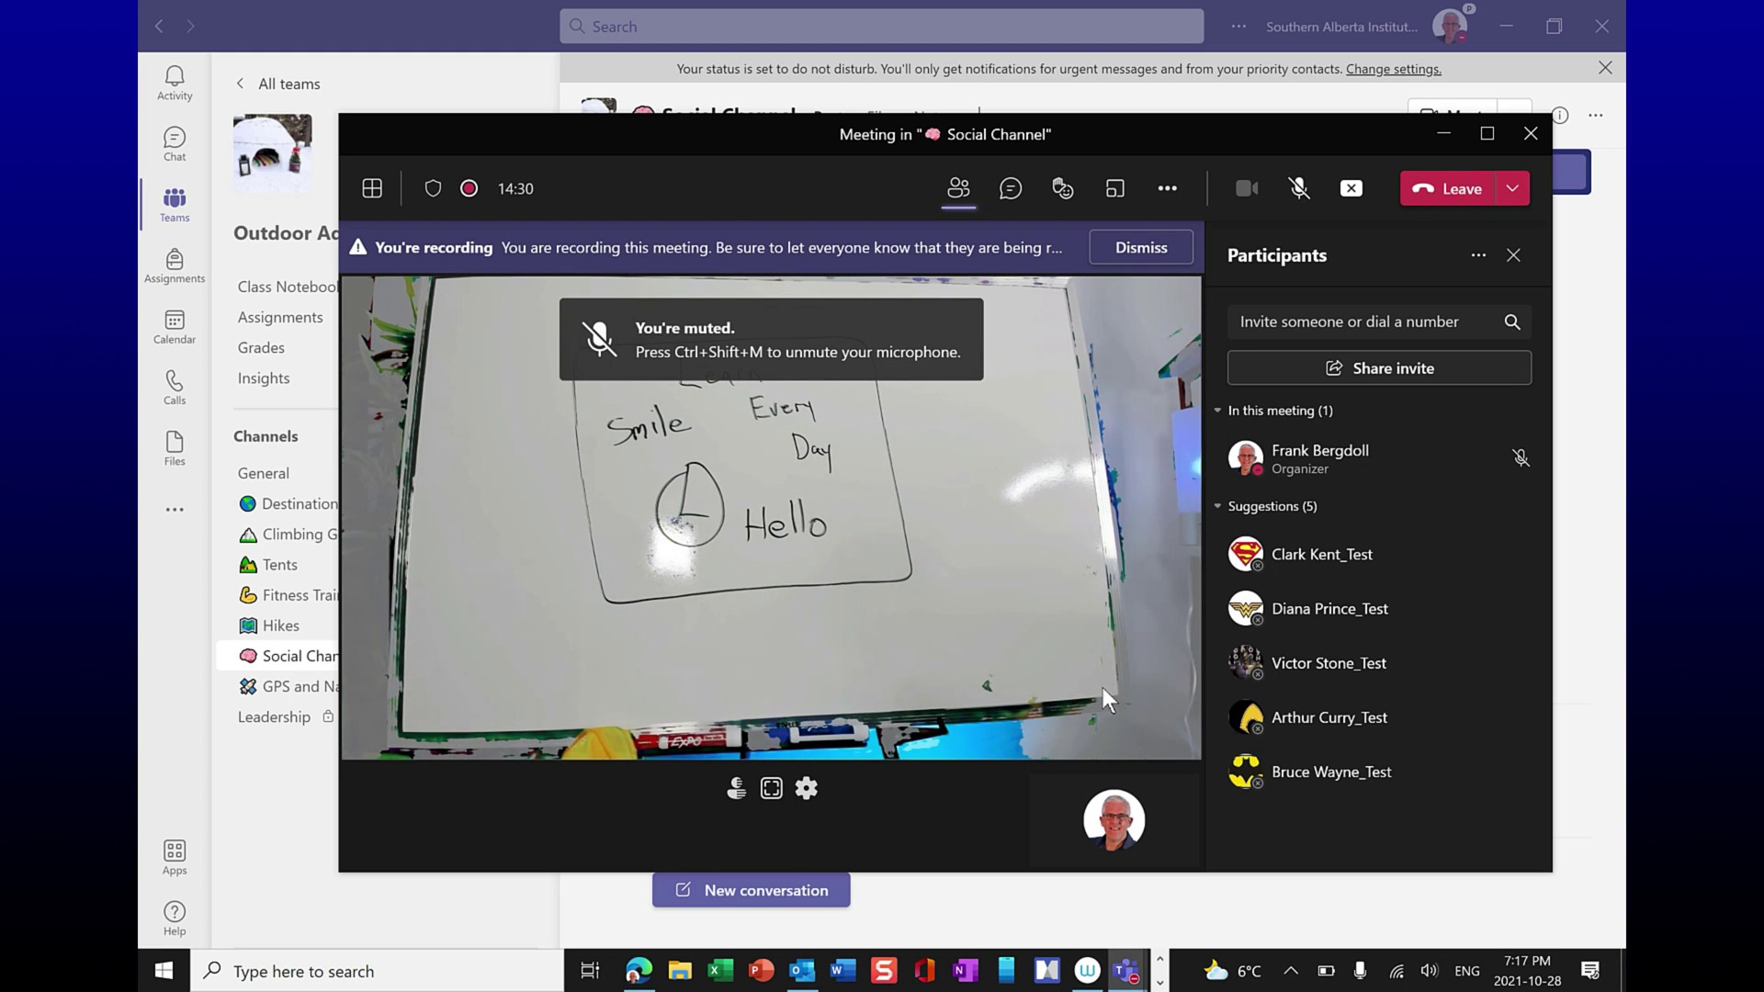
left_click(1129, 250)
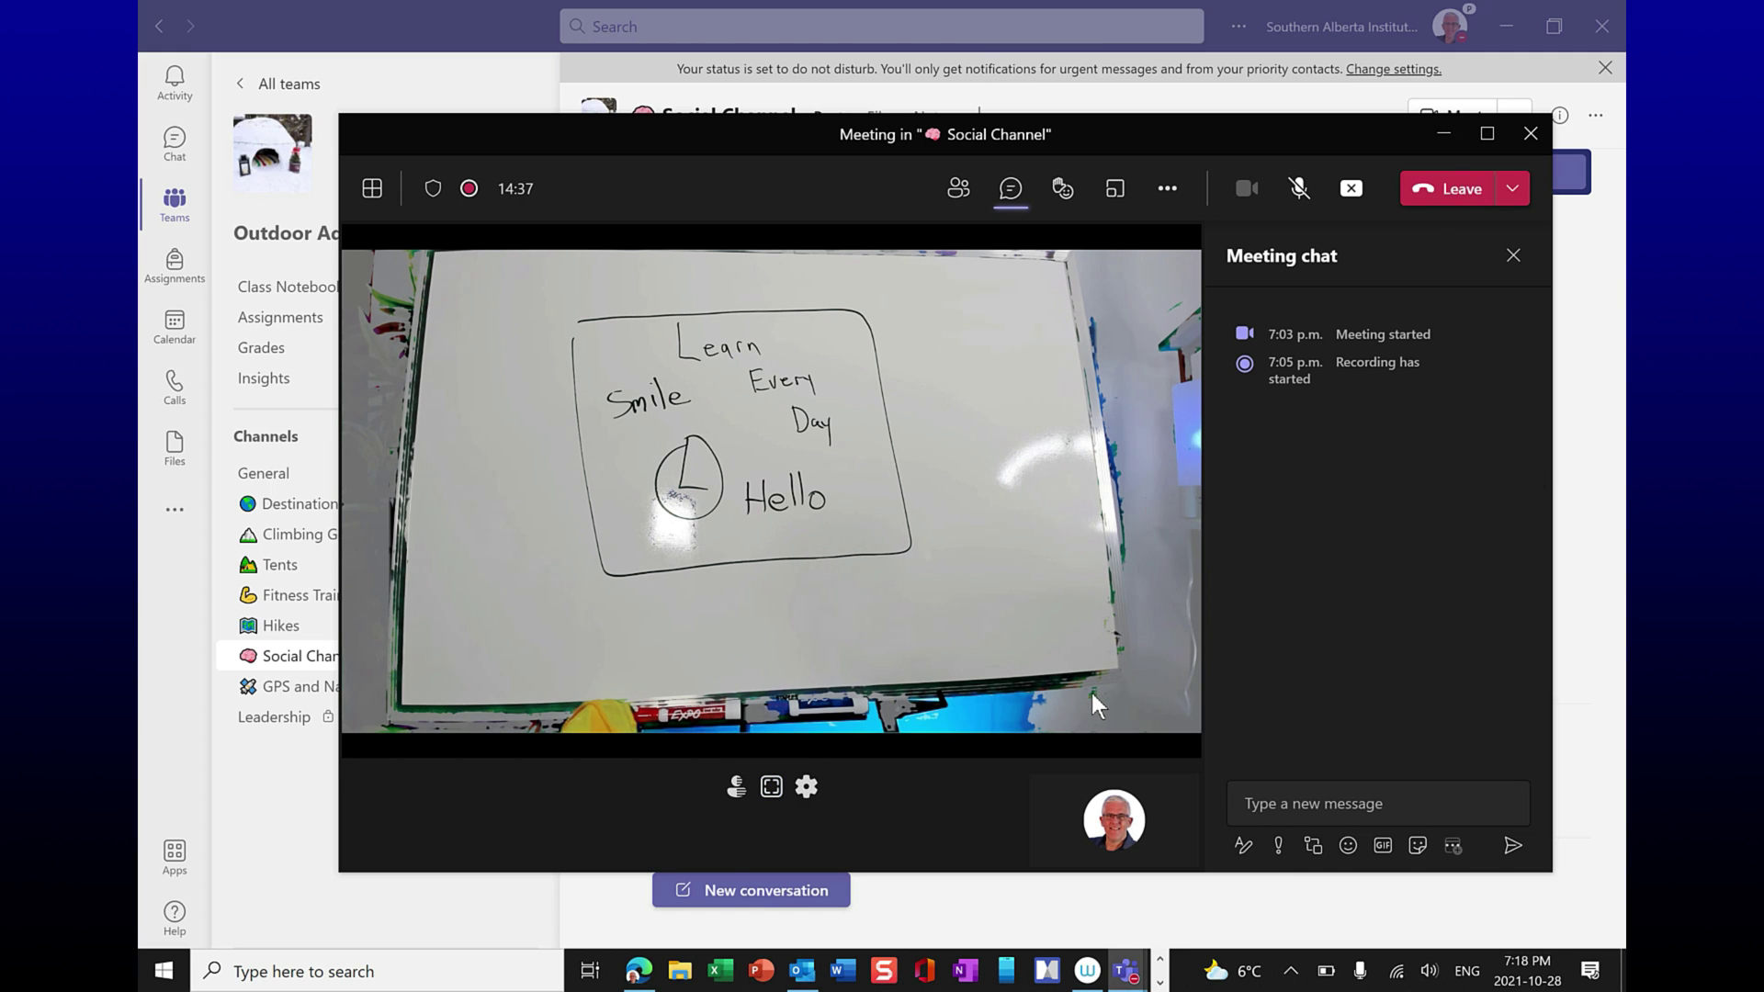
Paste the captured whiteboard image into the meeting chat and send it.
key("ctrl+v")
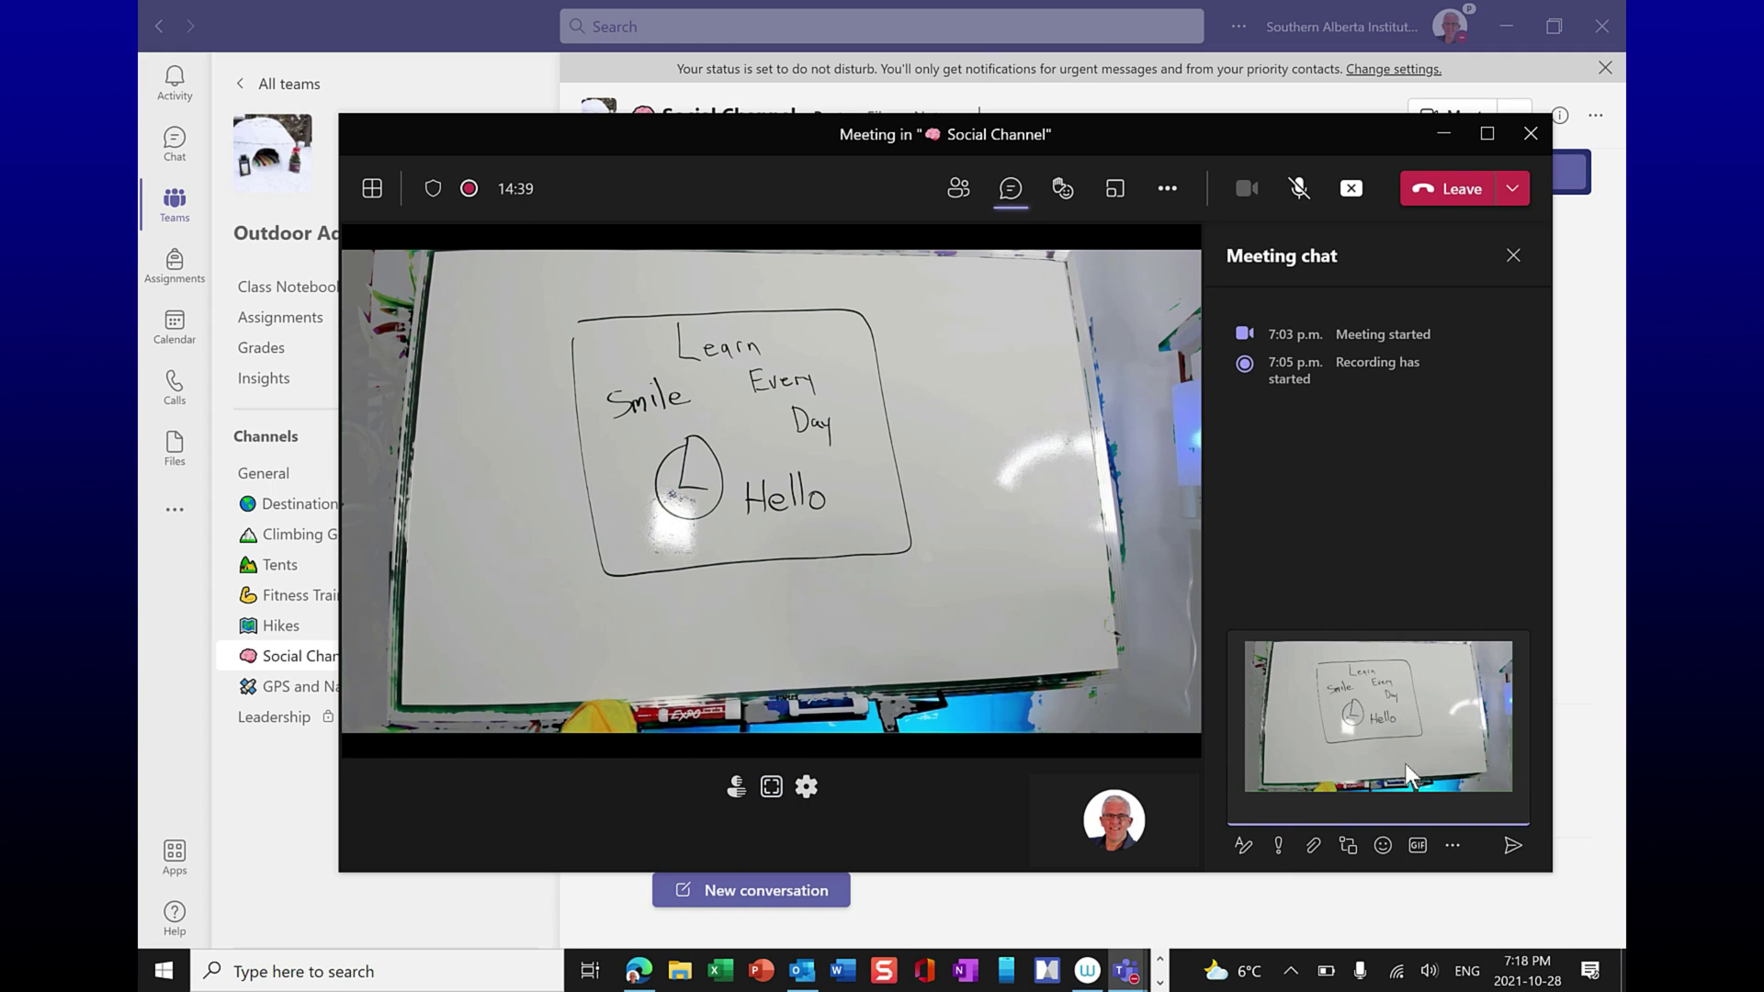
left_click(1512, 847)
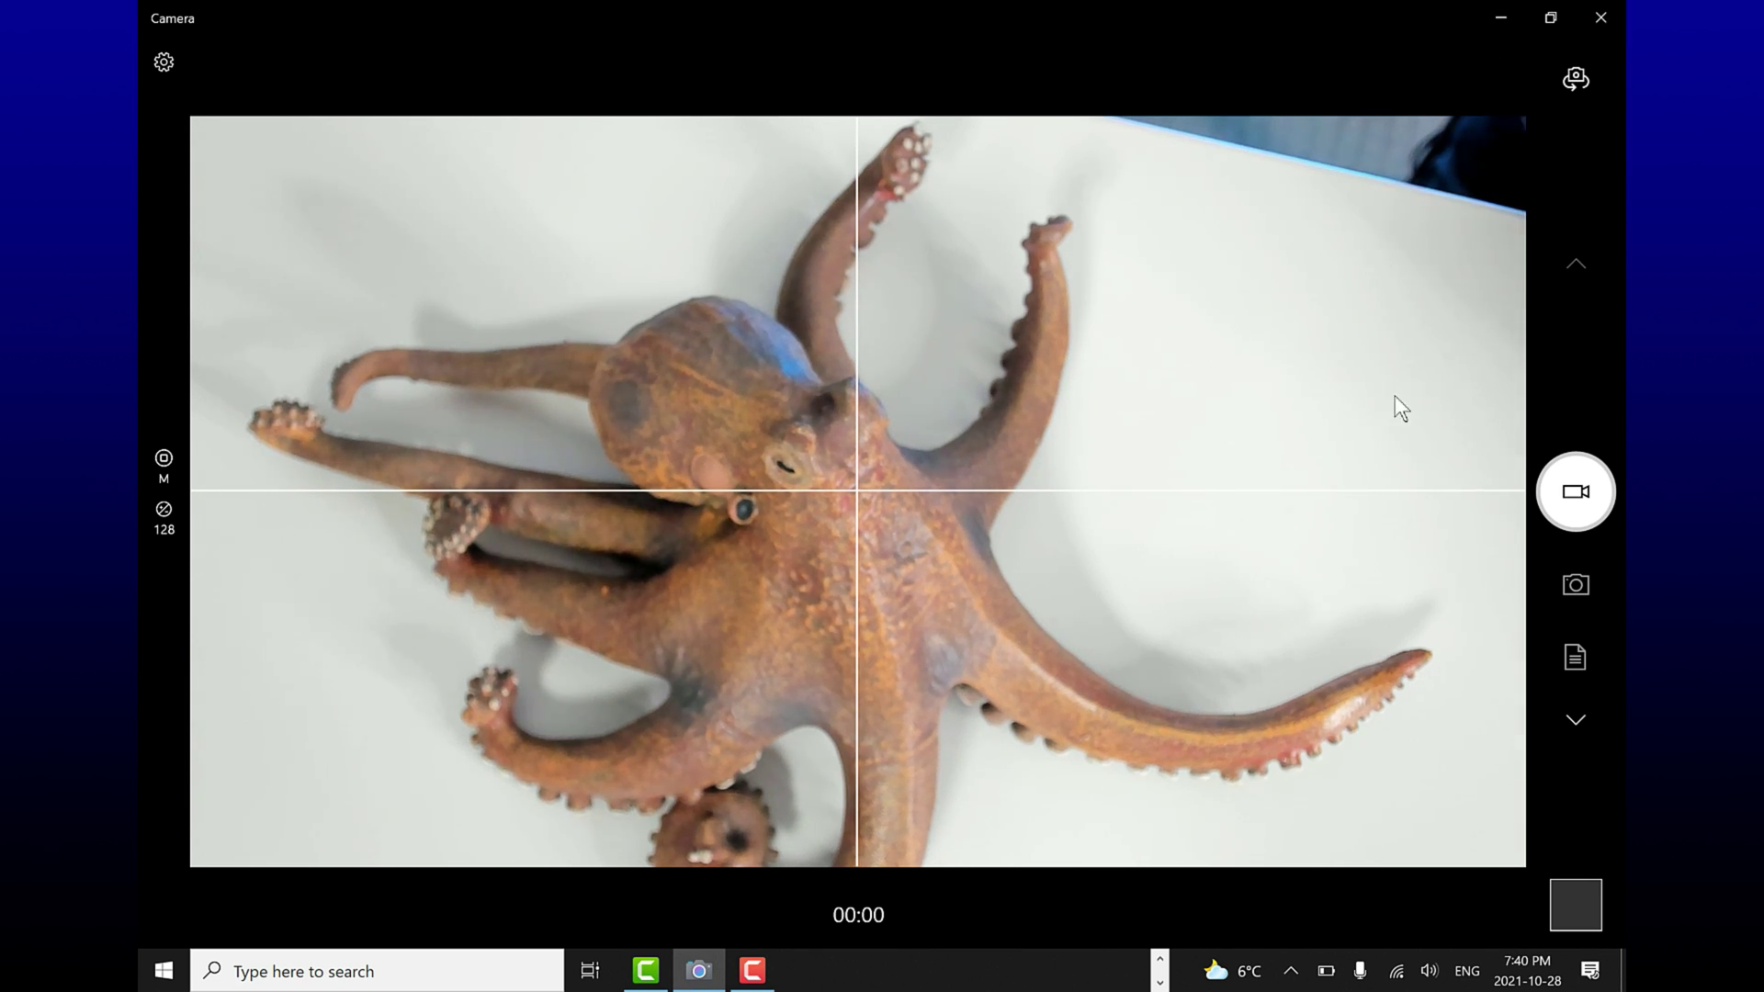
Minimize the Camera app, return to the Teams meeting and set up Video content from camera with Logitech BRIO as the camera.
left_click(1503, 20)
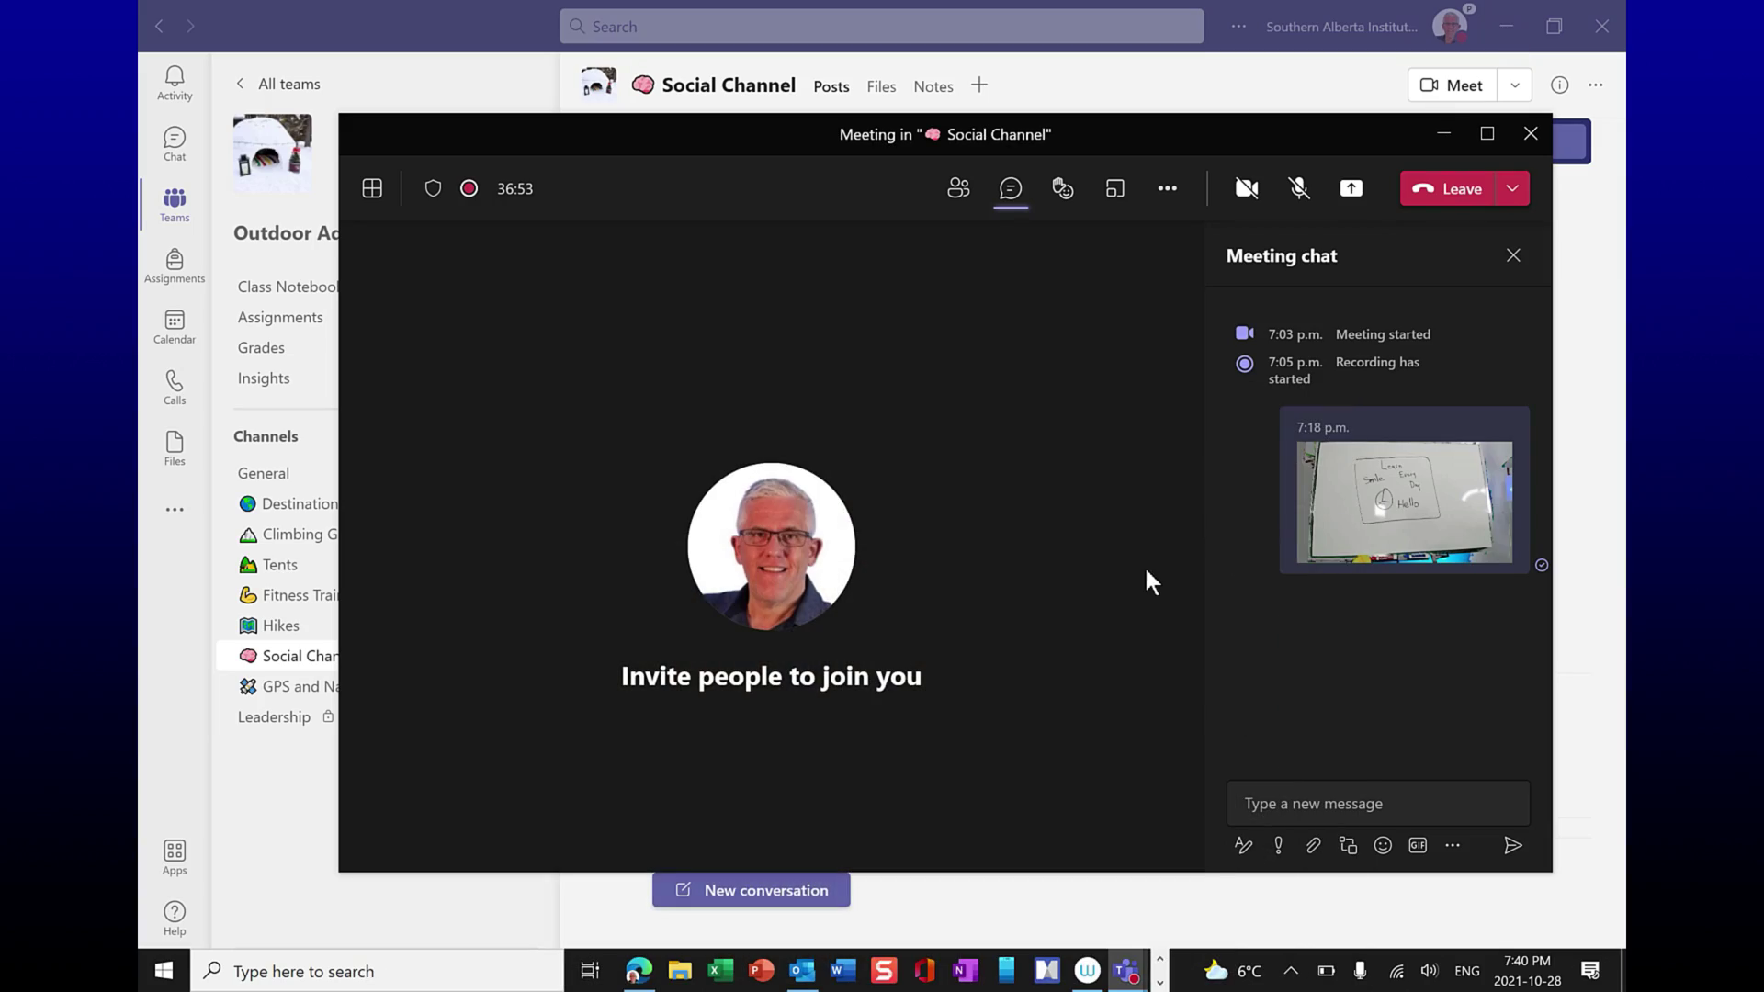
left_click(1346, 200)
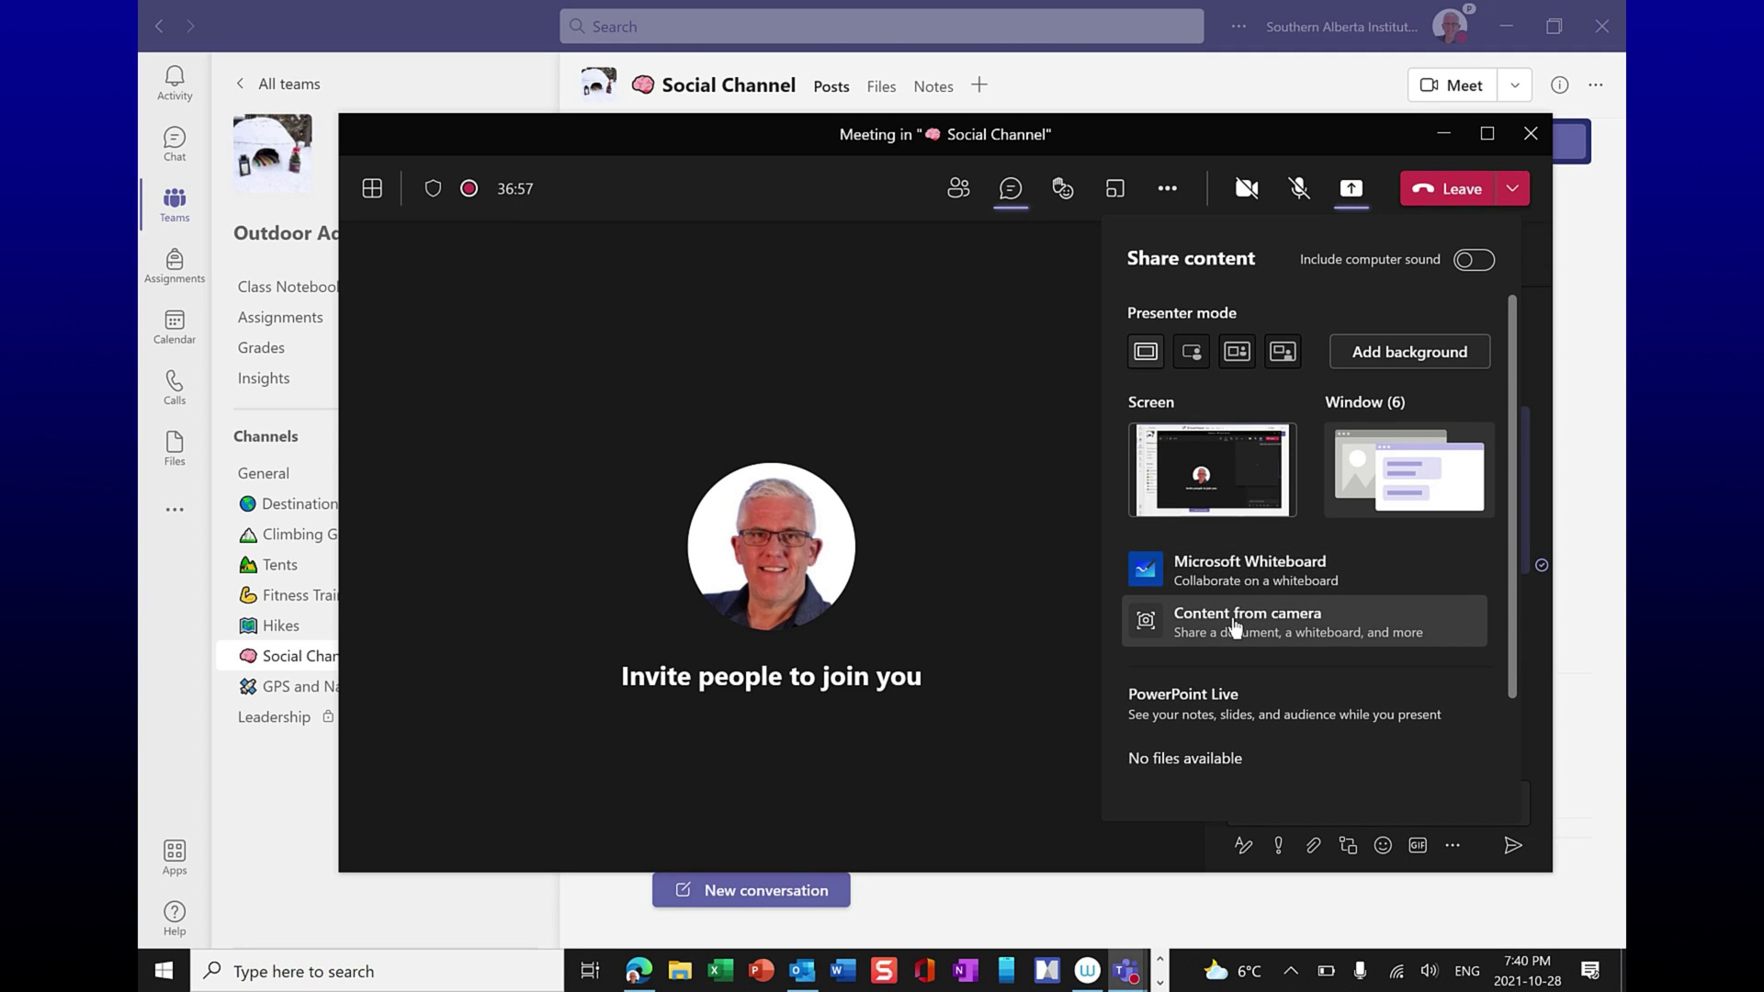
left_click(1235, 626)
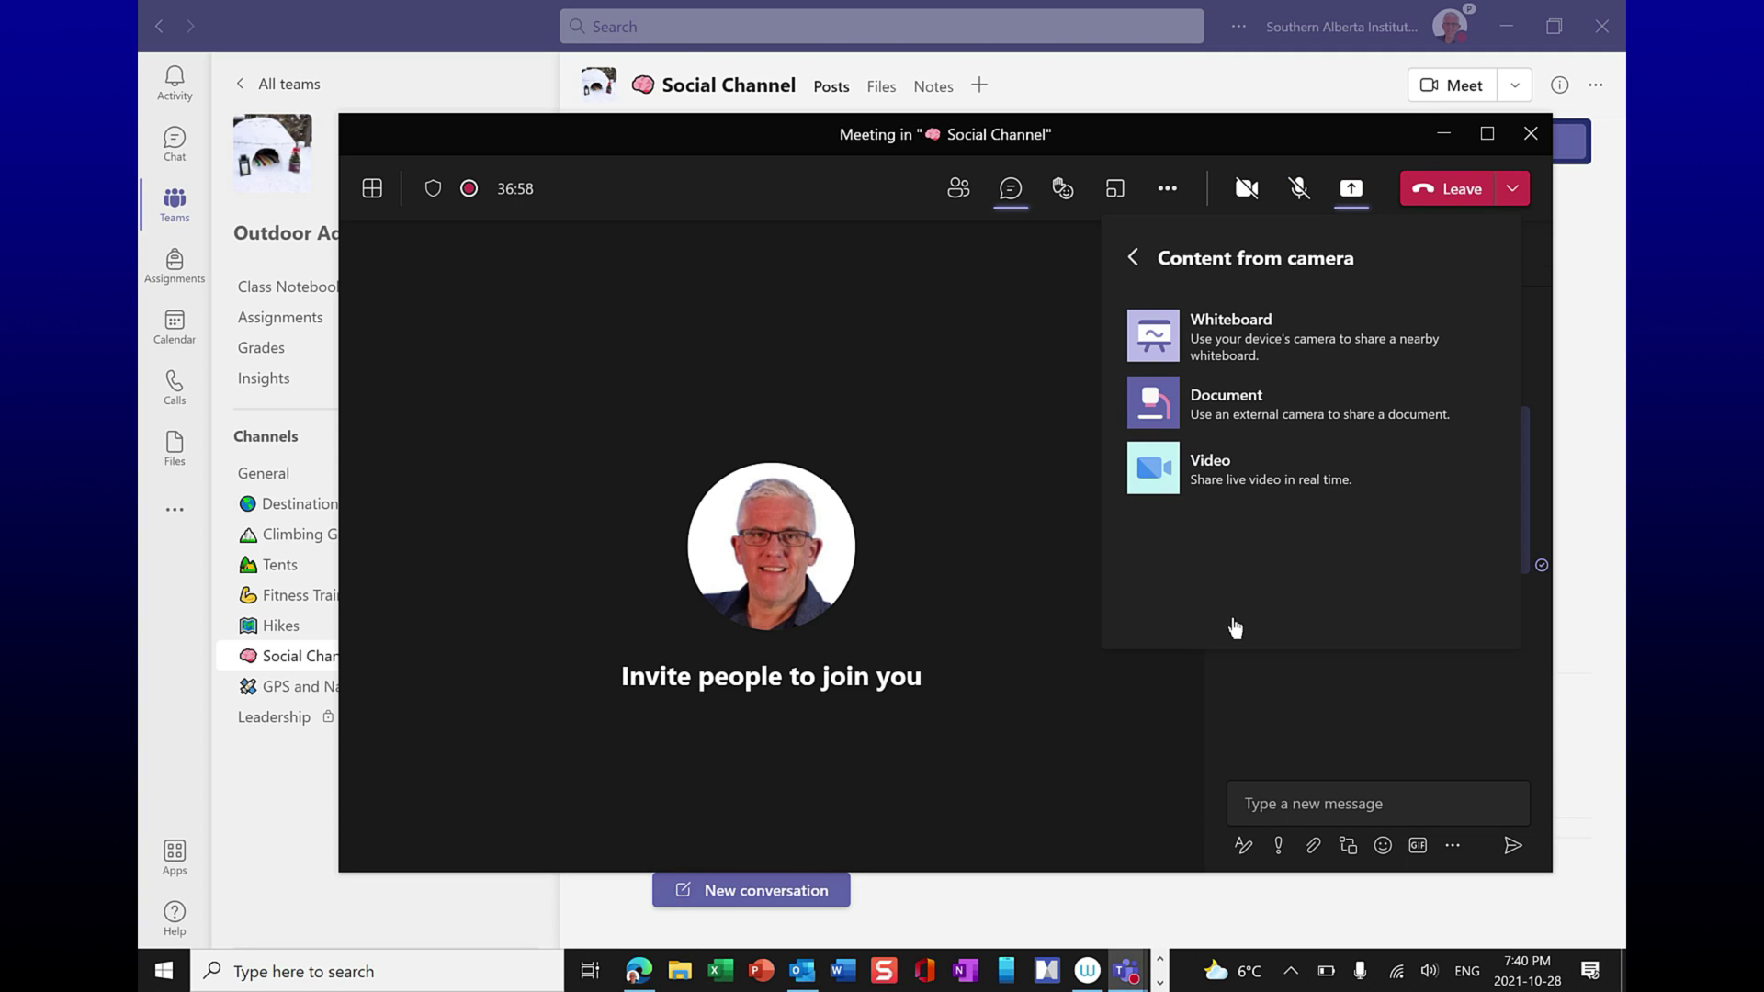
left_click(1165, 476)
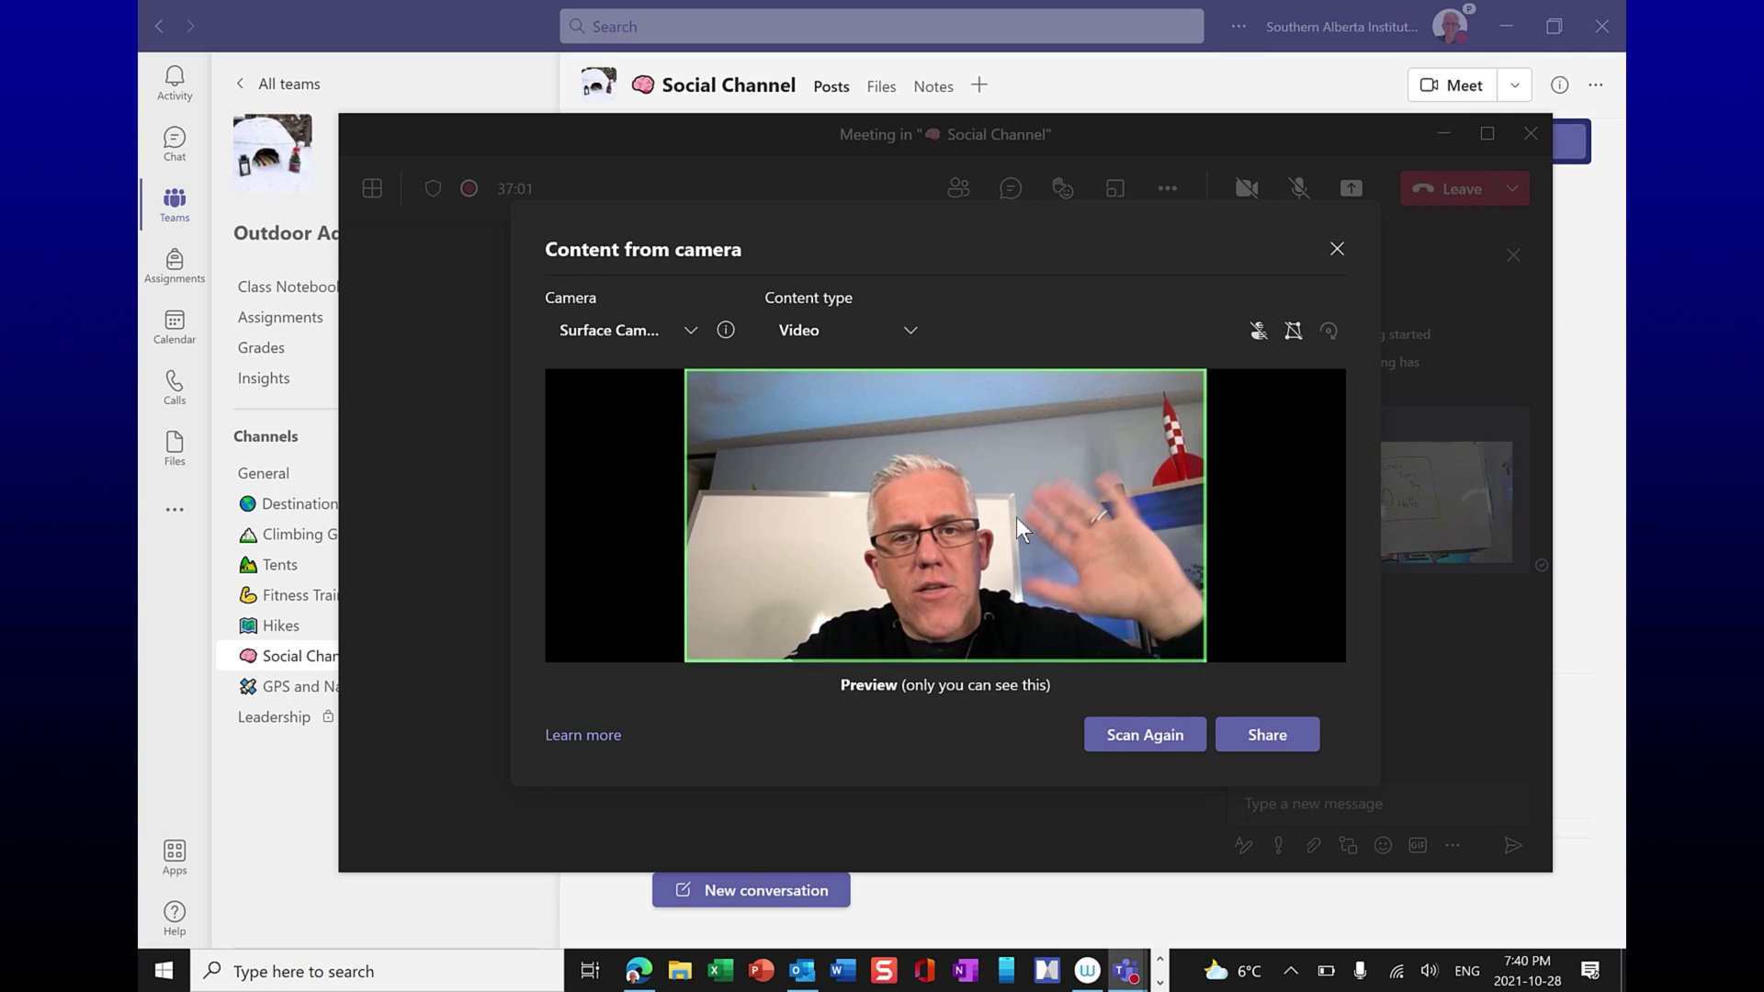
left_click(690, 331)
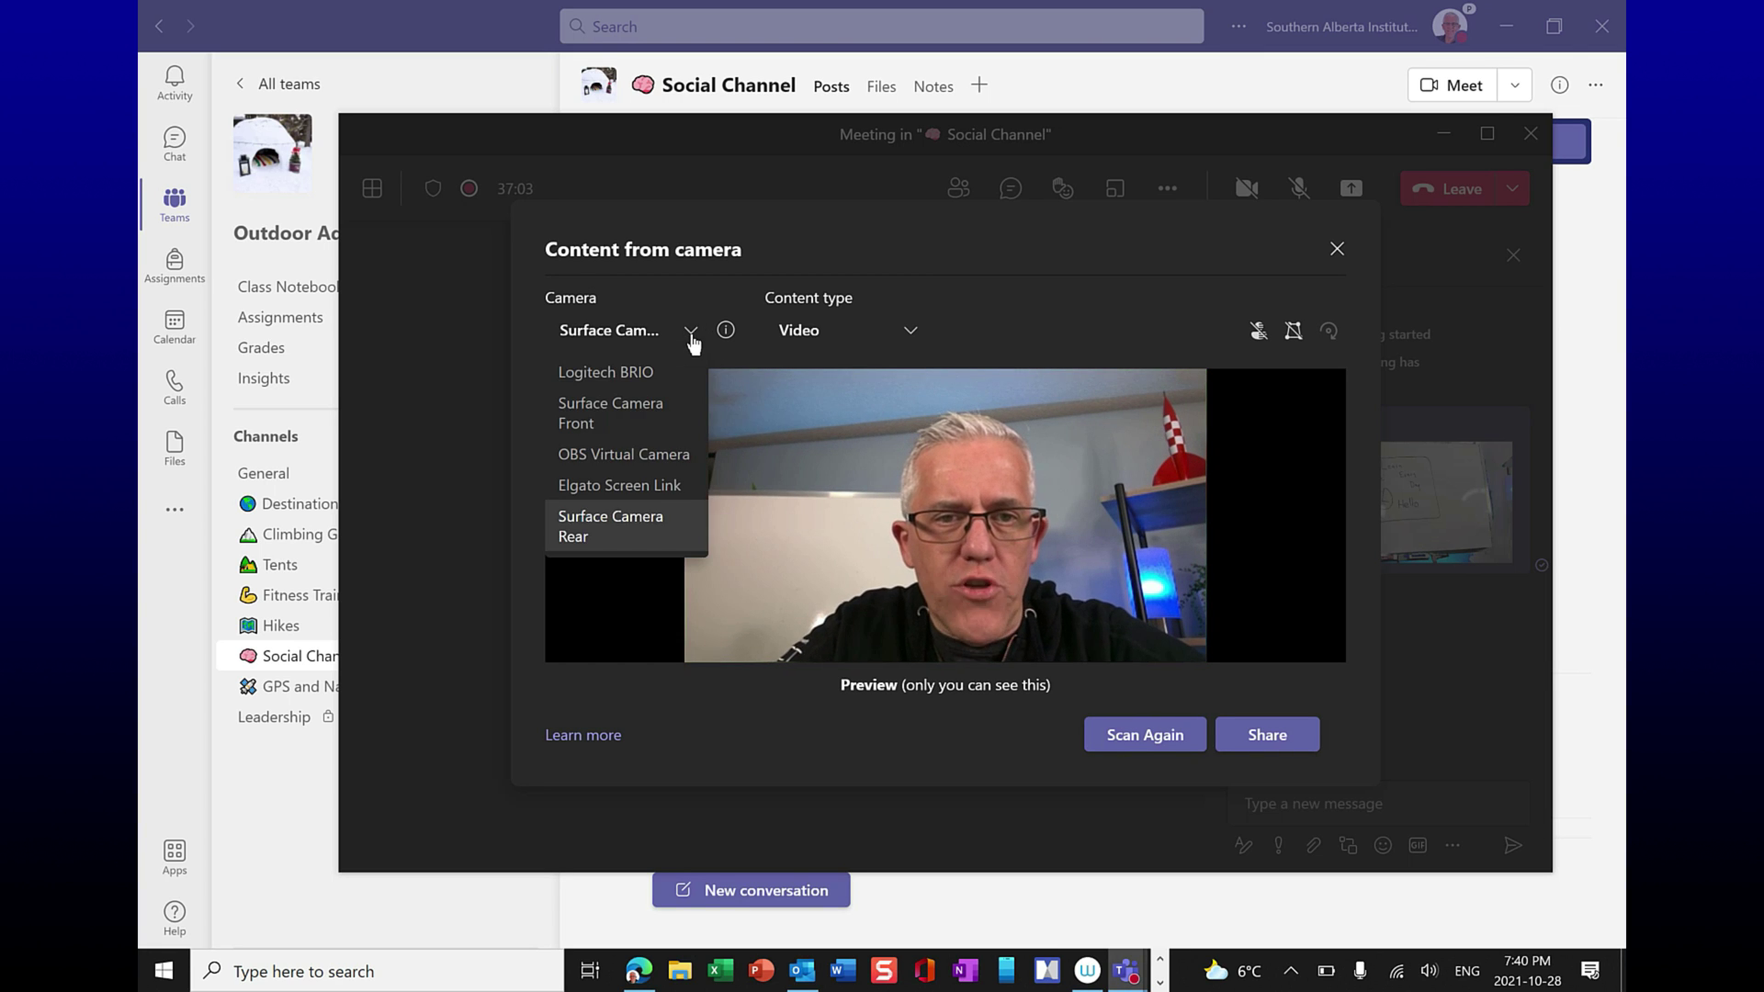
left_click(665, 370)
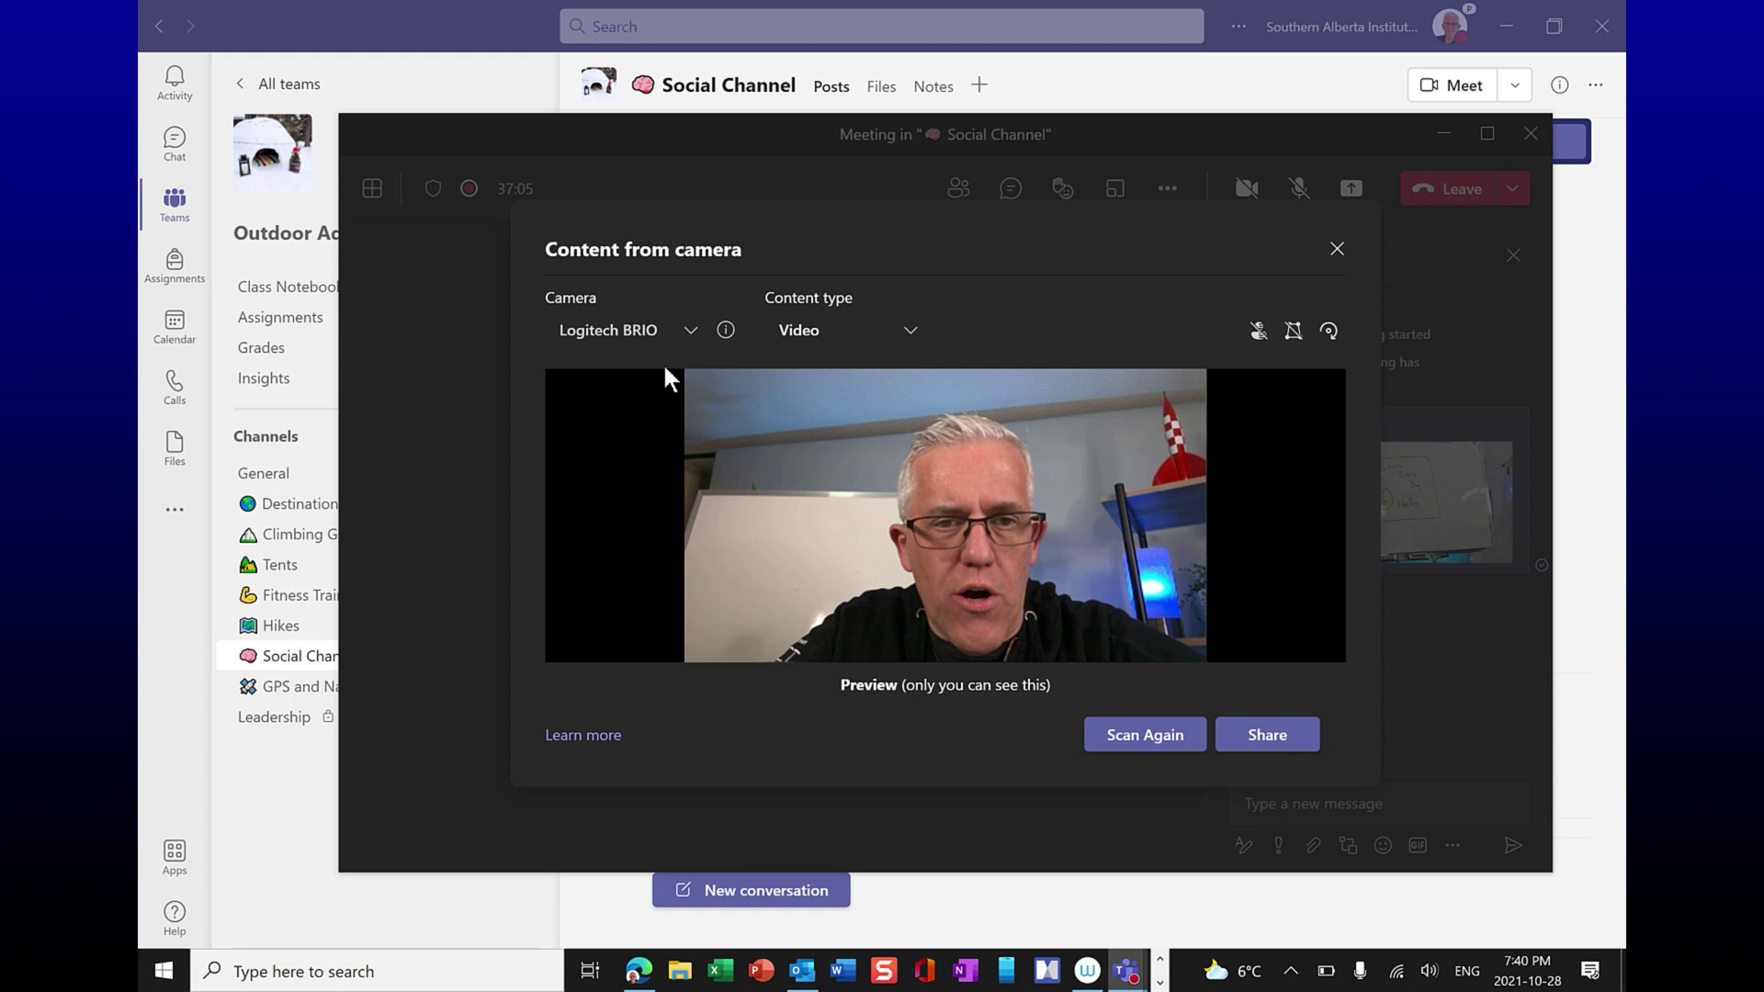